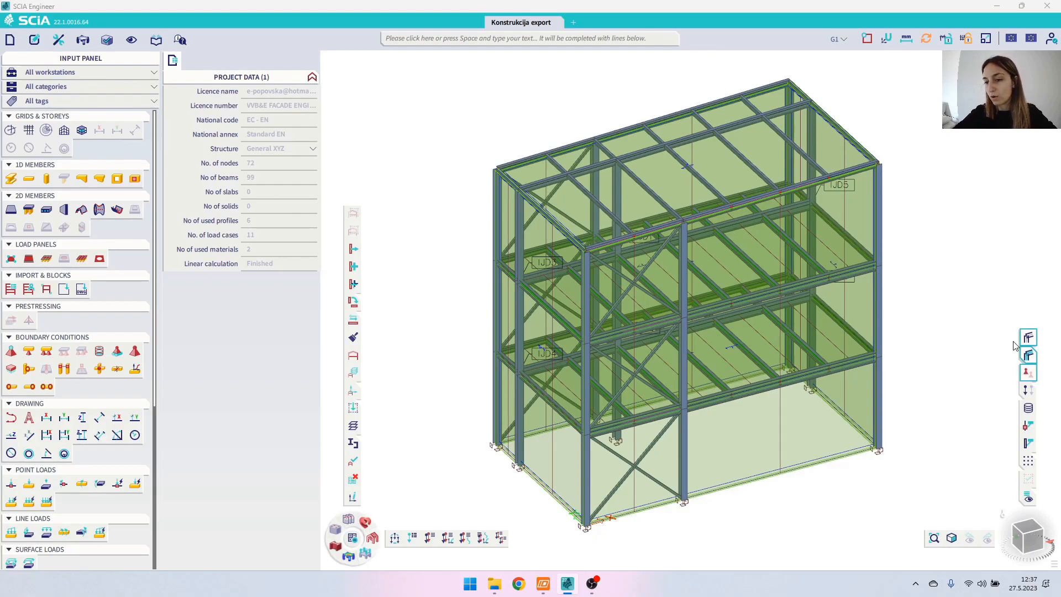
# Step: Display the loads on the model and review the Q - variable, S1 and S2 snow, and T+ and T- temperature load cases
pyautogui.click(1031, 393)
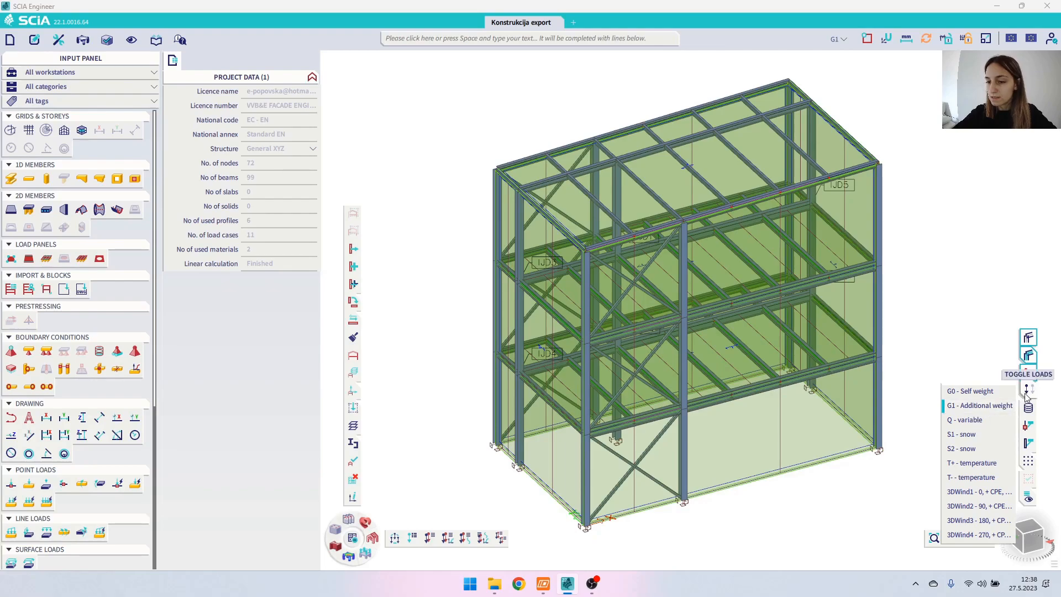
pyautogui.click(1027, 392)
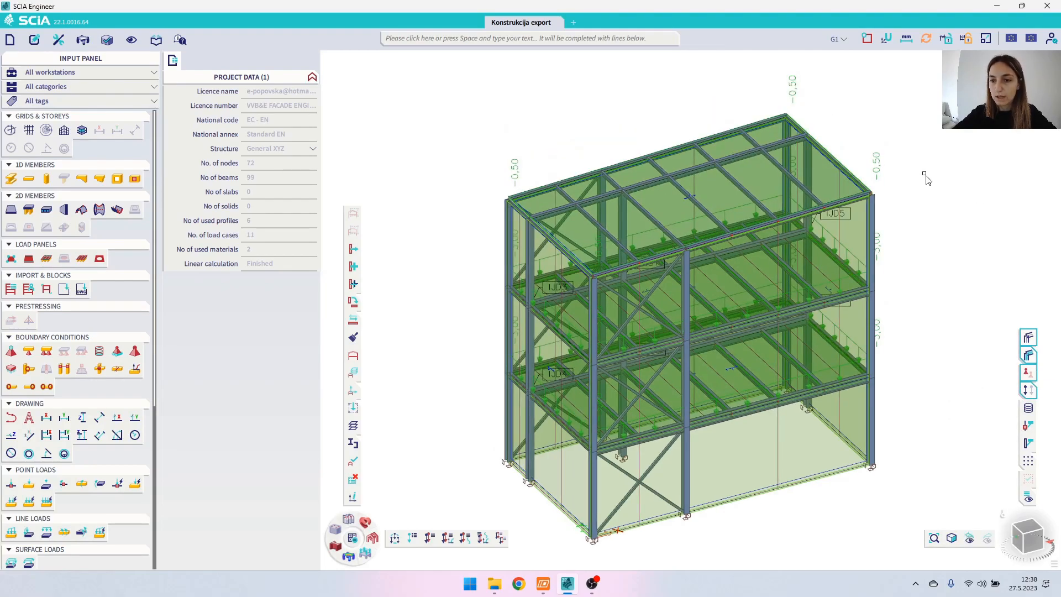
pyautogui.moveTo(1028, 391)
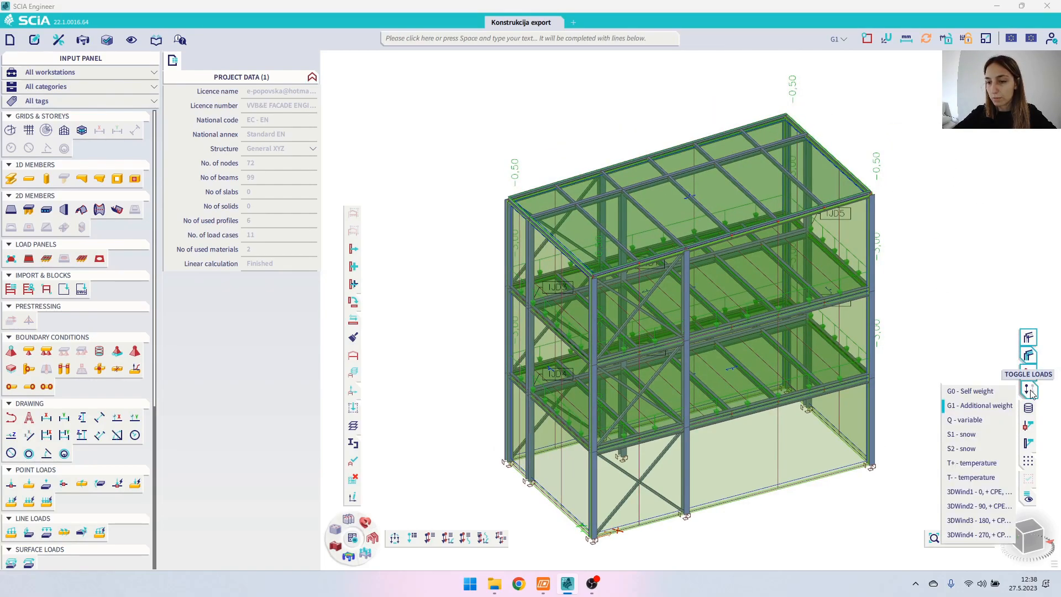
pyautogui.click(981, 421)
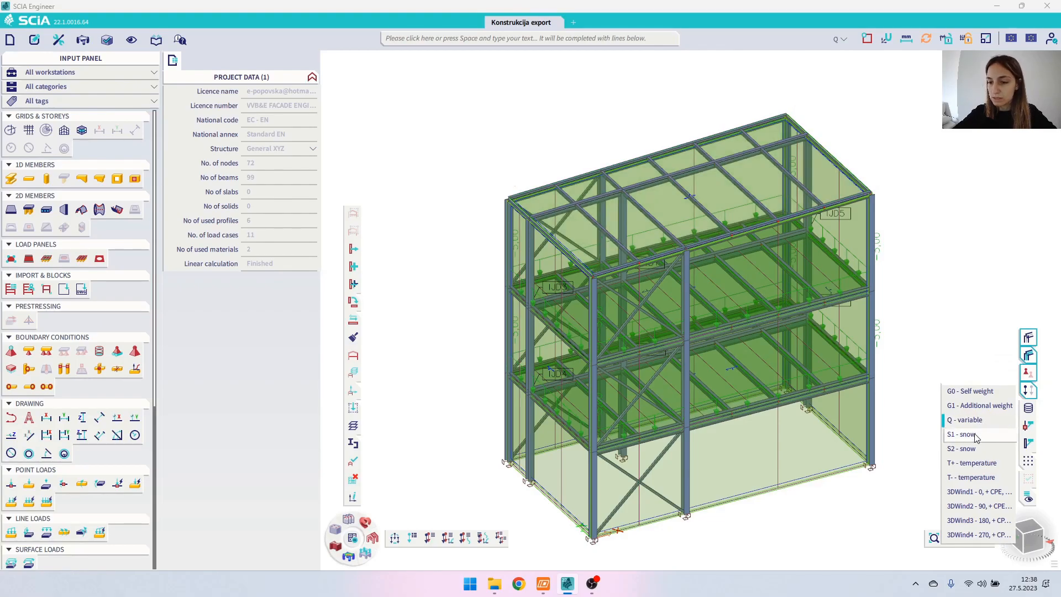
pyautogui.click(971, 436)
pyautogui.click(974, 449)
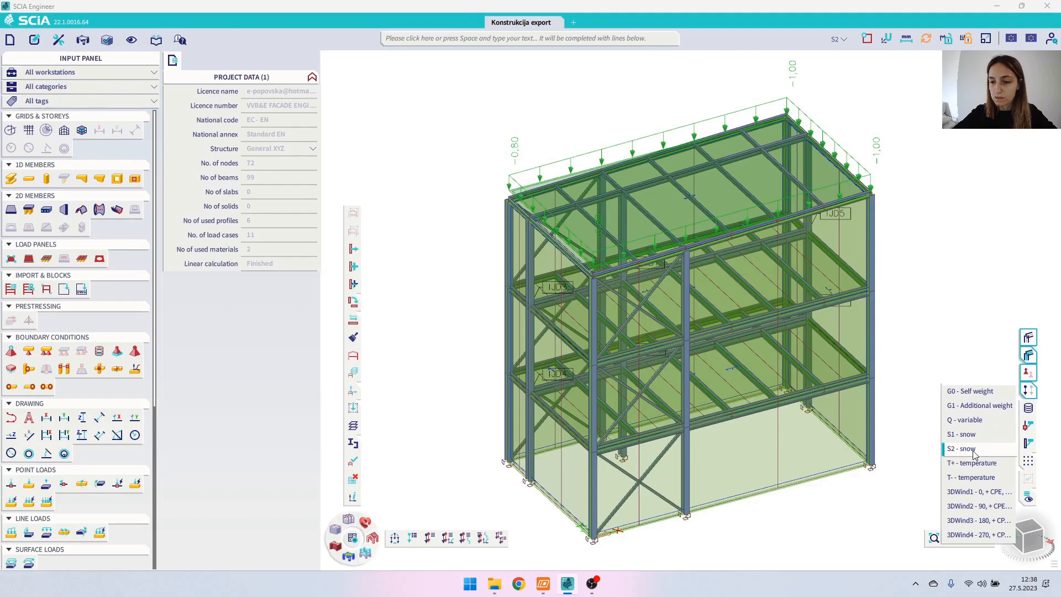
pyautogui.click(972, 463)
pyautogui.click(964, 477)
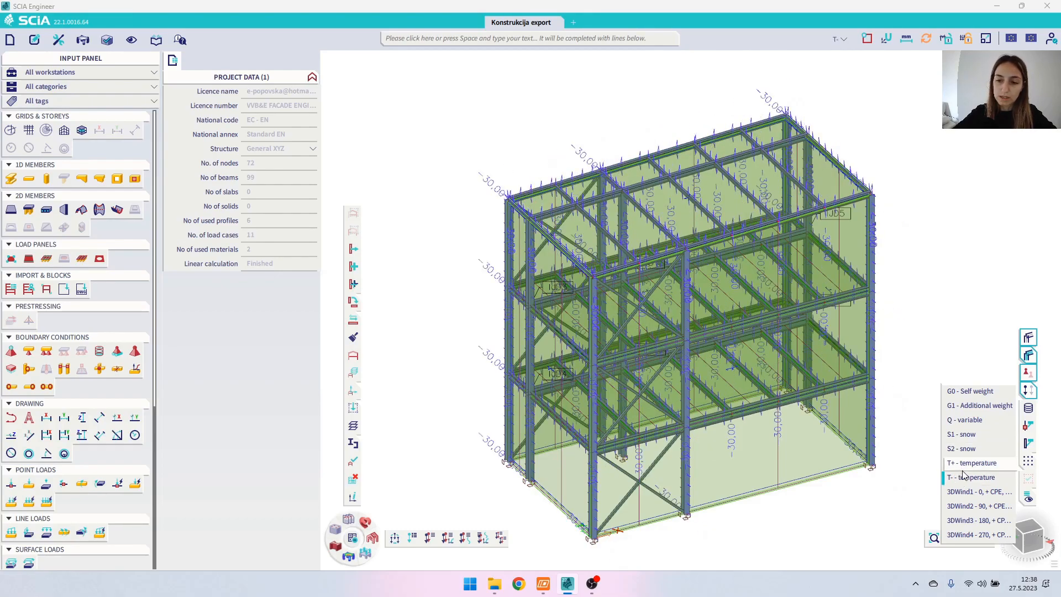
# Step: Review the load cases 3DWind1 to 3DWind4 on the model and hide the loads again
pyautogui.click(987, 494)
pyautogui.click(979, 506)
pyautogui.click(974, 520)
pyautogui.click(970, 535)
pyautogui.moveTo(1020, 385)
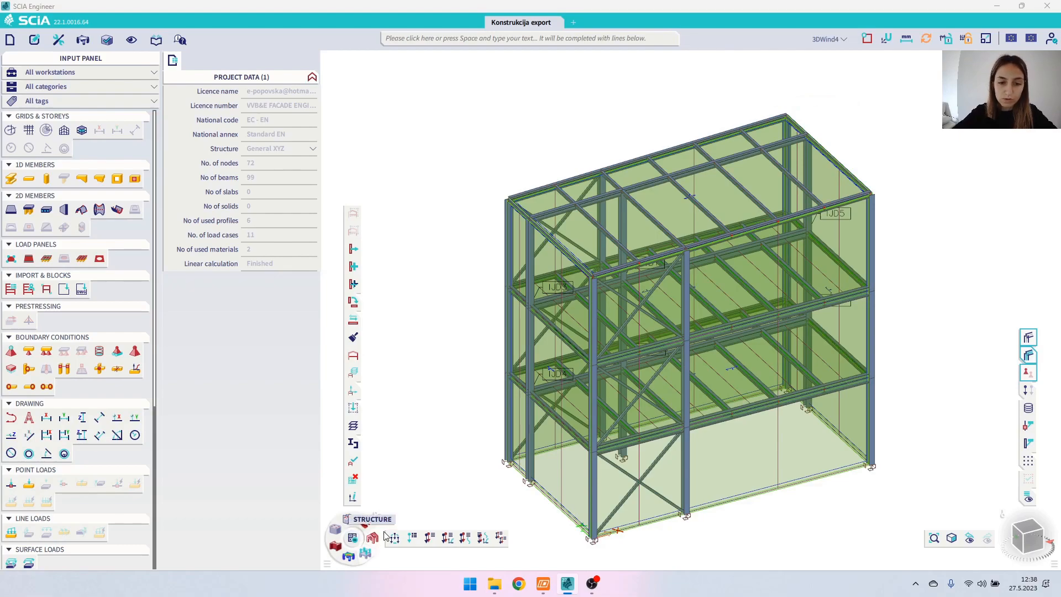
# Step: Inspect the ULS-Set B (auto) and SLS-Char (auto) combinations and check how many linear combinations ULS-Set B would explode into, without creating them
pyautogui.click(432, 538)
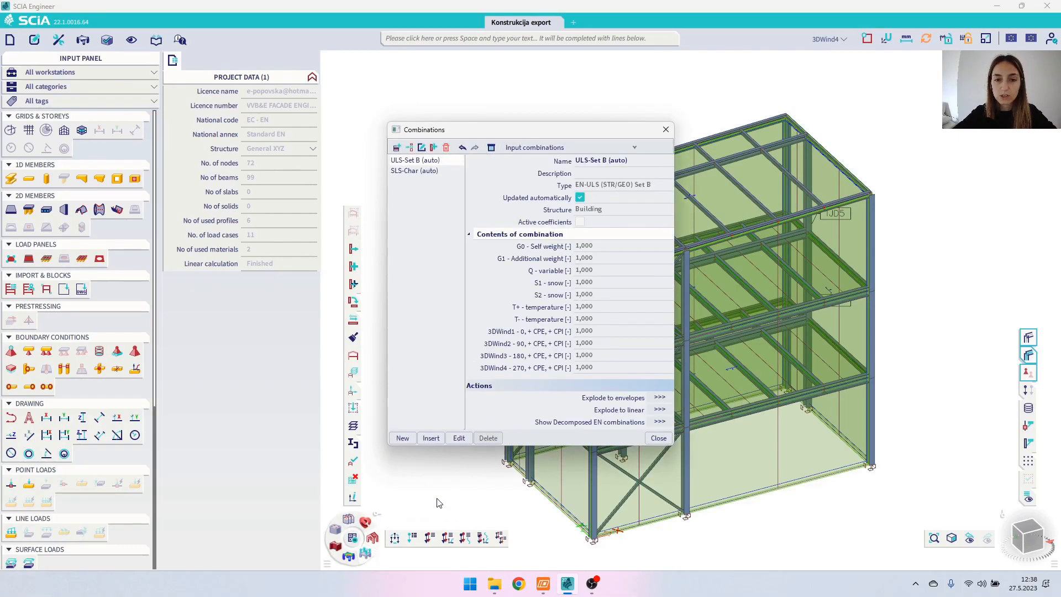
pyautogui.click(410, 172)
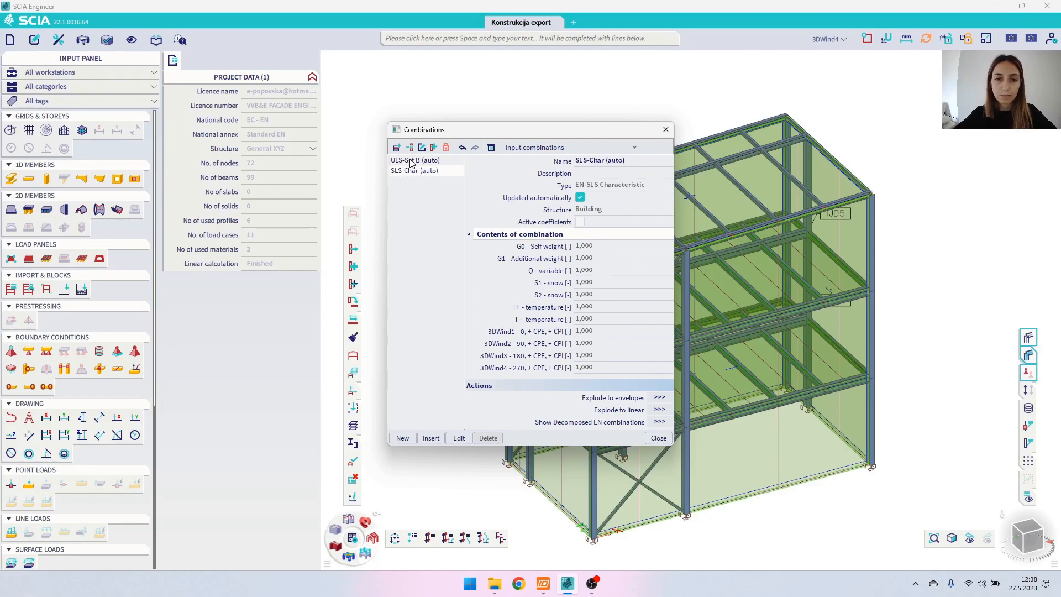
pyautogui.click(414, 162)
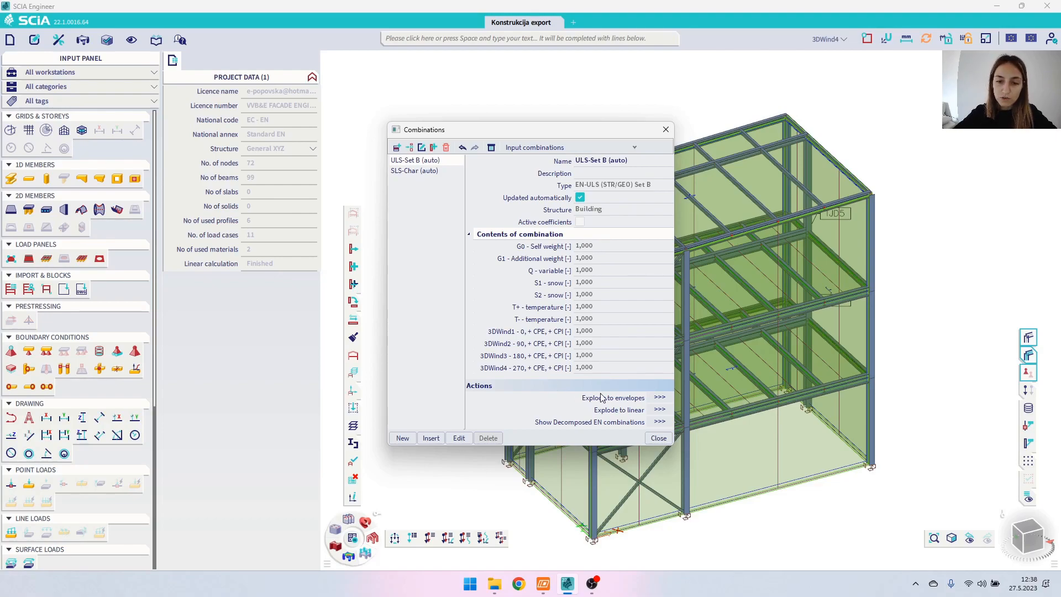
pyautogui.click(660, 410)
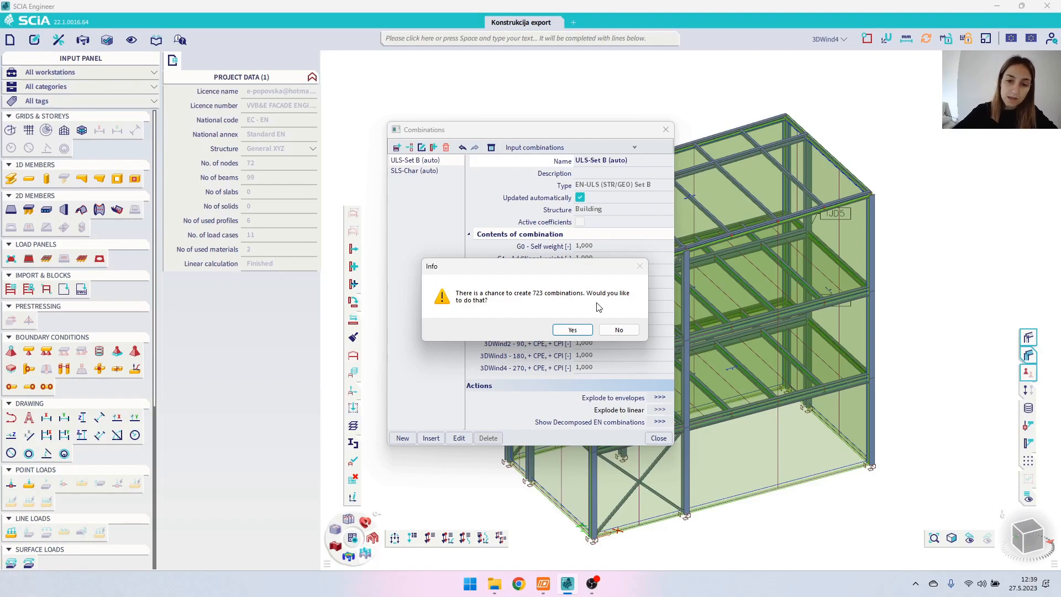
pyautogui.click(618, 330)
pyautogui.click(665, 131)
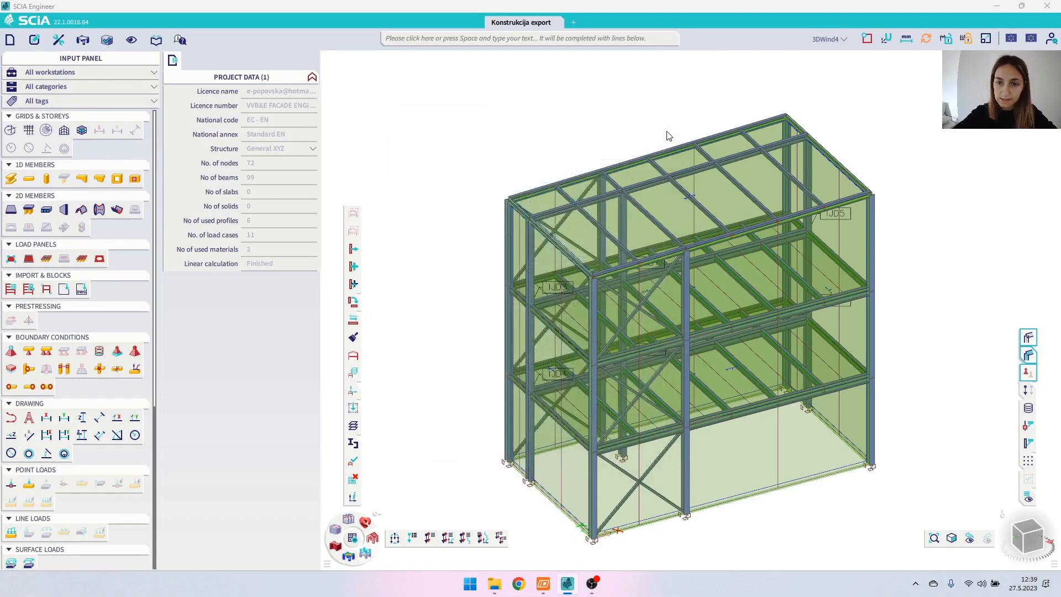
# Step: Isolate the frame in the Y = 6000 mm plane, view it from the front, and turn off the member volumes
pyautogui.keyDown('ctrl'); pyautogui.moveTo(605, 268); pyautogui.dragTo(652, 210, button='right'); pyautogui.keyUp('ctrl')
pyautogui.moveTo(629, 129); pyautogui.dragTo(659, 500)
pyautogui.click(354, 214)
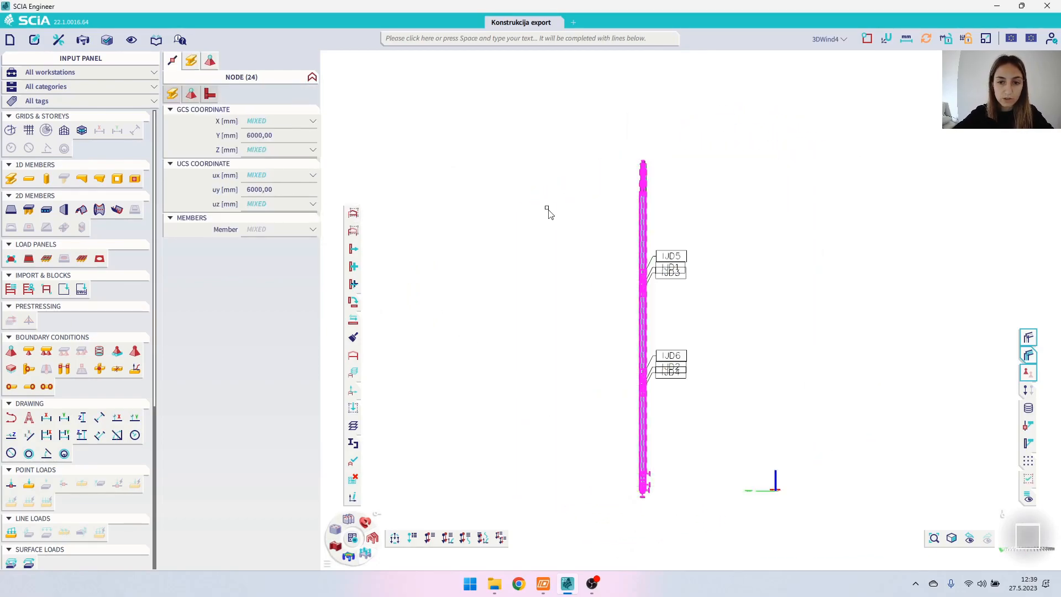
pyautogui.keyDown('ctrl'); pyautogui.moveTo(547, 210); pyautogui.dragTo(542, 234, button='right'); pyautogui.keyUp('ctrl')
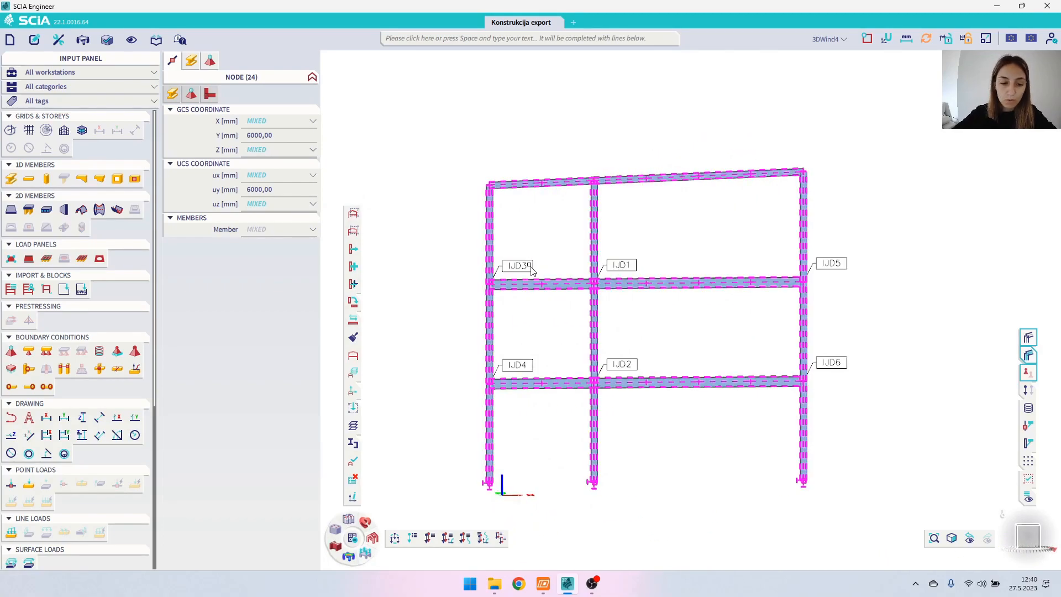
pyautogui.press('Escape')
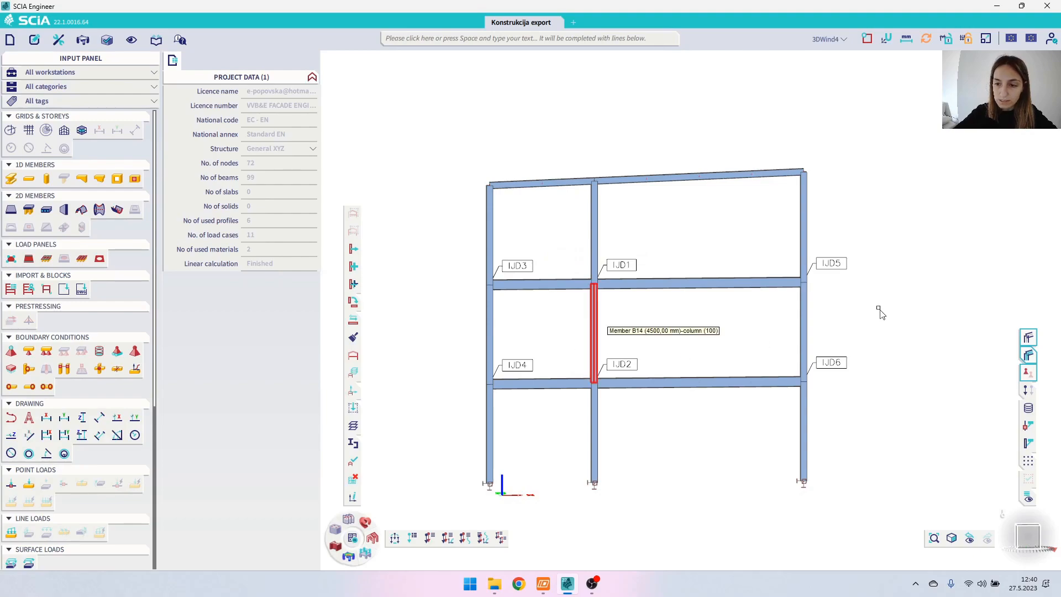
pyautogui.click(1029, 338)
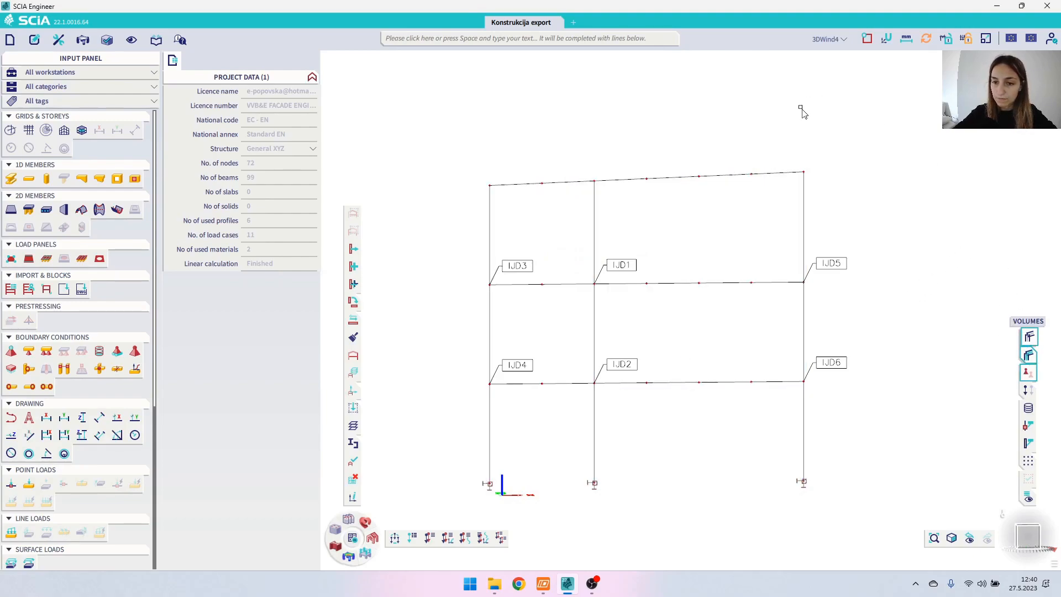
# Step: Open the 1D internal forces results and set the result case to the combination ULS-Set B (auto)
pyautogui.click(348, 557)
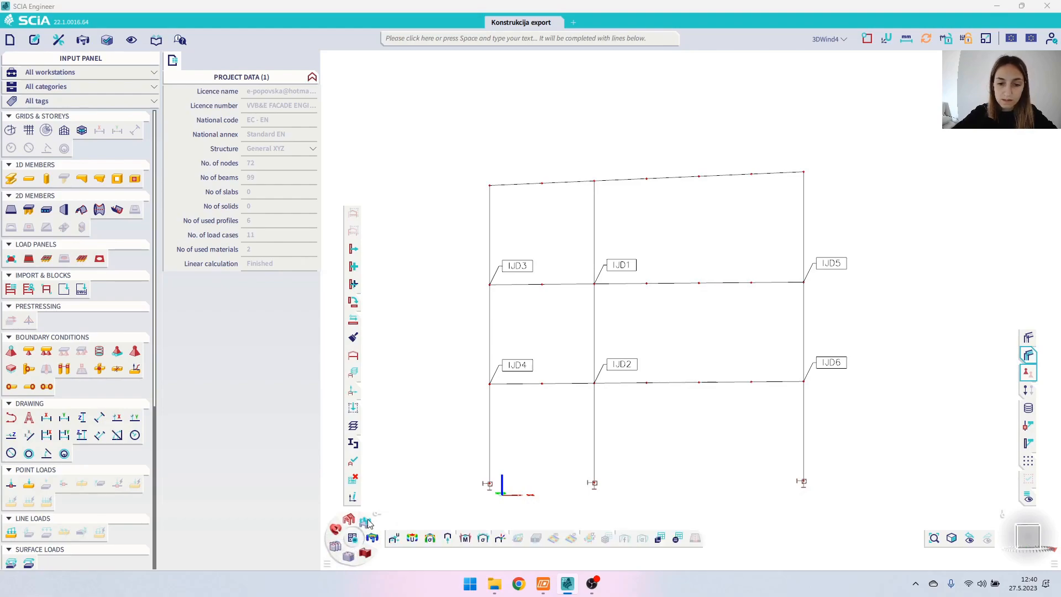
pyautogui.click(467, 539)
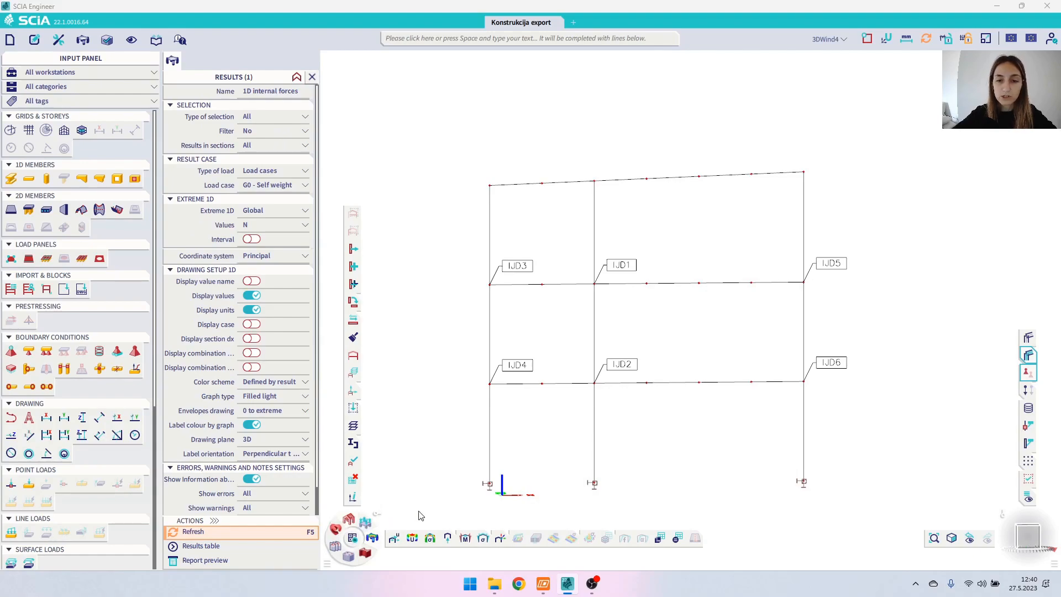
pyautogui.click(260, 171)
pyautogui.click(260, 171)
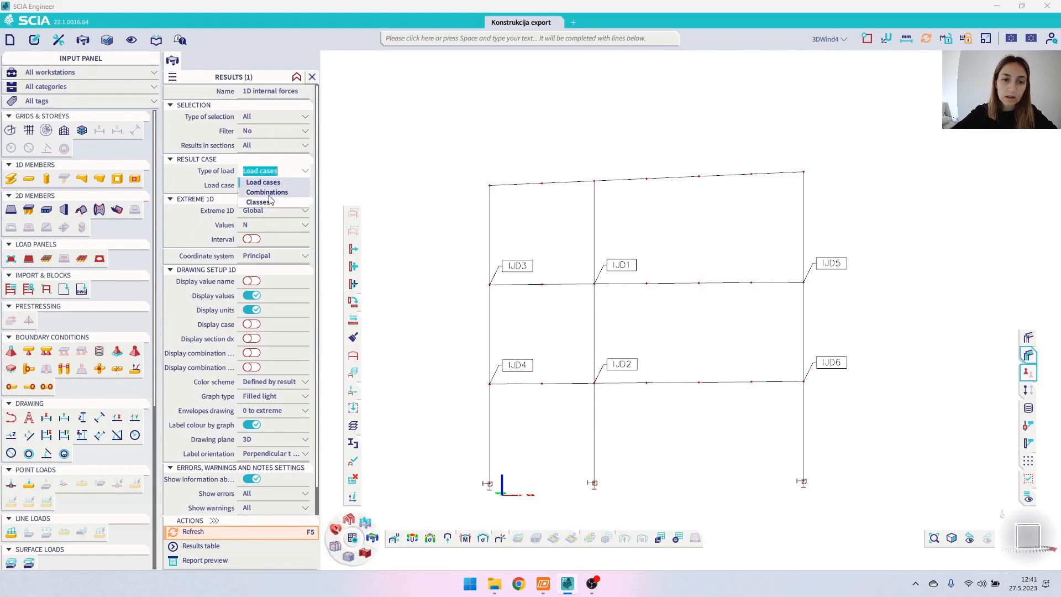
pyautogui.click(244, 193)
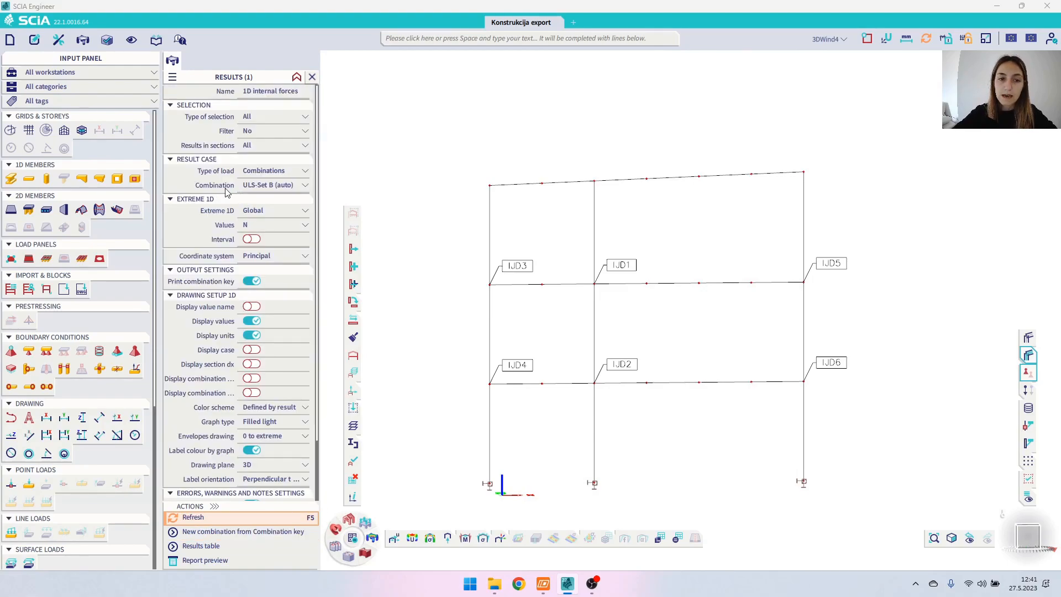
pyautogui.click(273, 186)
pyautogui.click(278, 187)
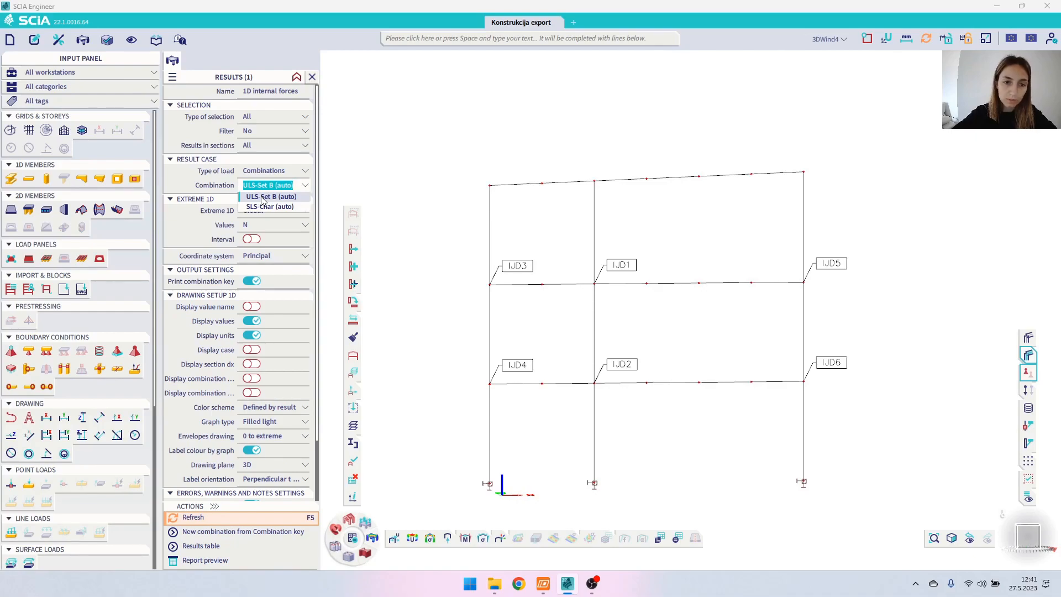
pyautogui.click(273, 198)
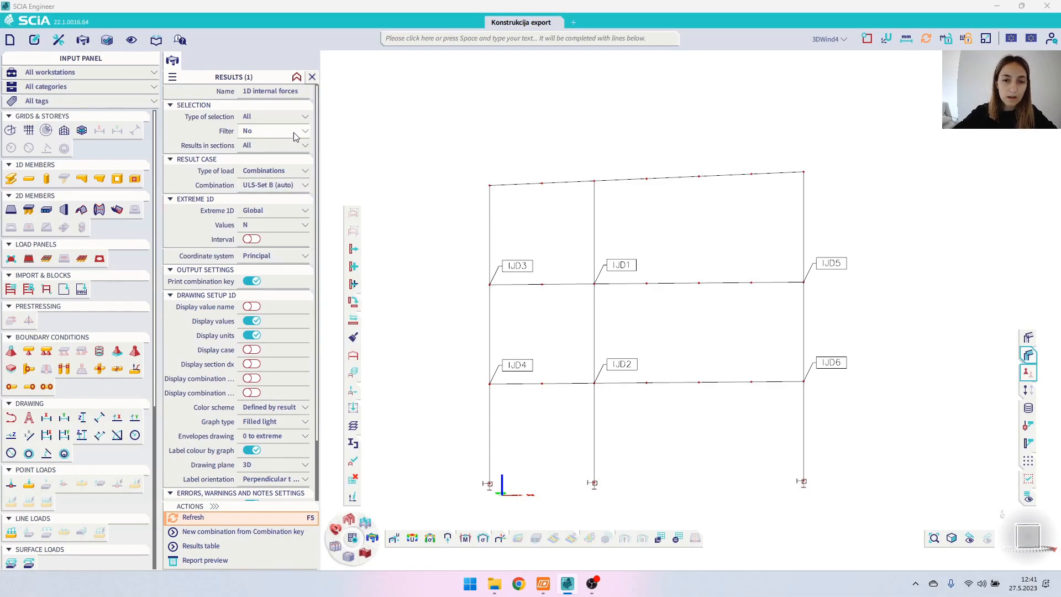
# Step: Select the horizontal beams of the two intermediate floors and limit the results to the current selection
pyautogui.moveTo(571, 385); pyautogui.dragTo(555, 235)
pyautogui.moveTo(730, 406); pyautogui.dragTo(722, 259)
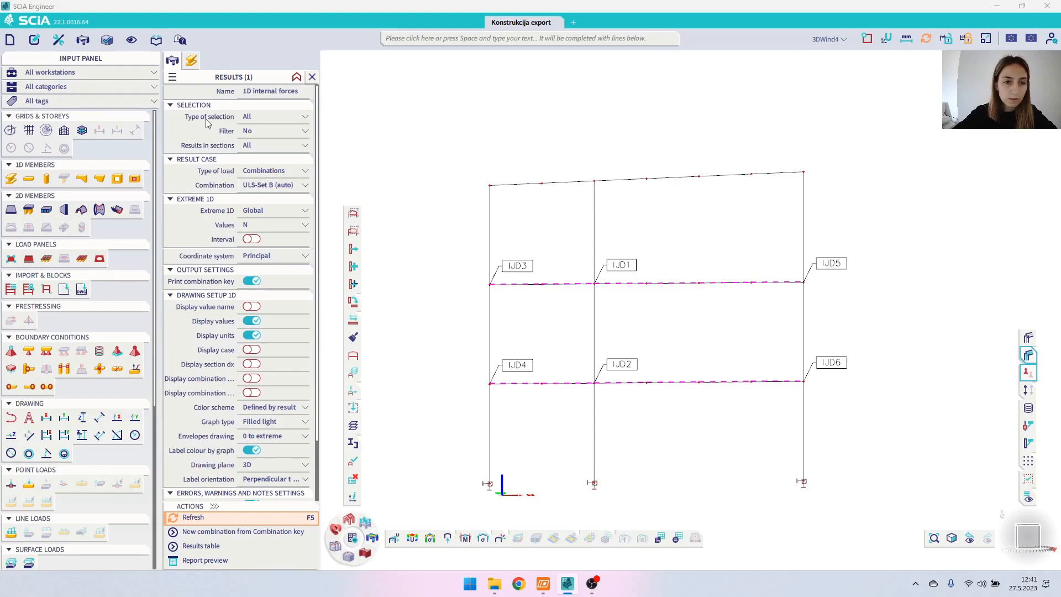
pyautogui.click(257, 117)
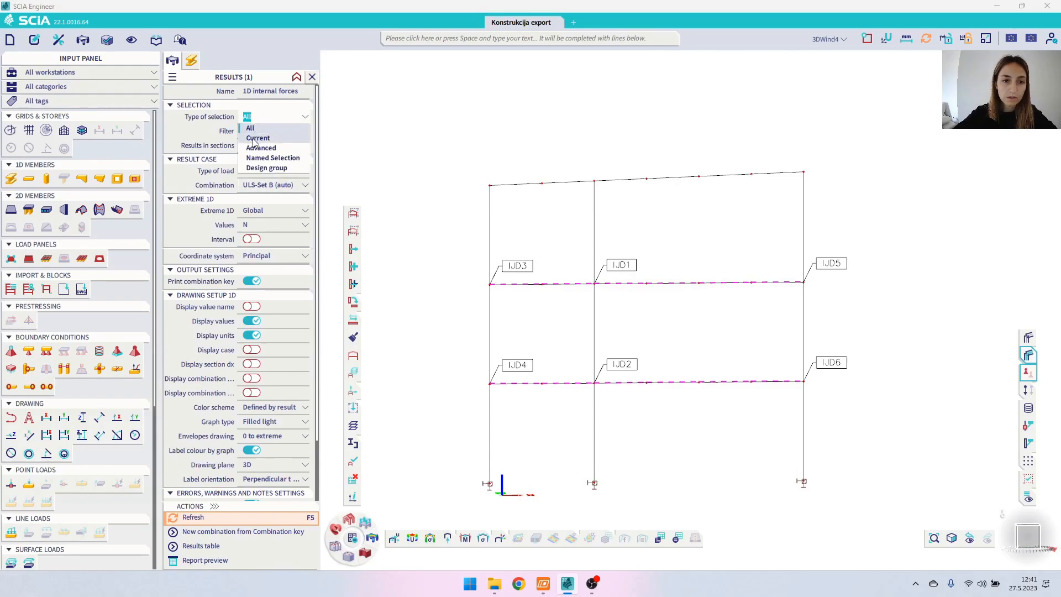
pyautogui.click(274, 139)
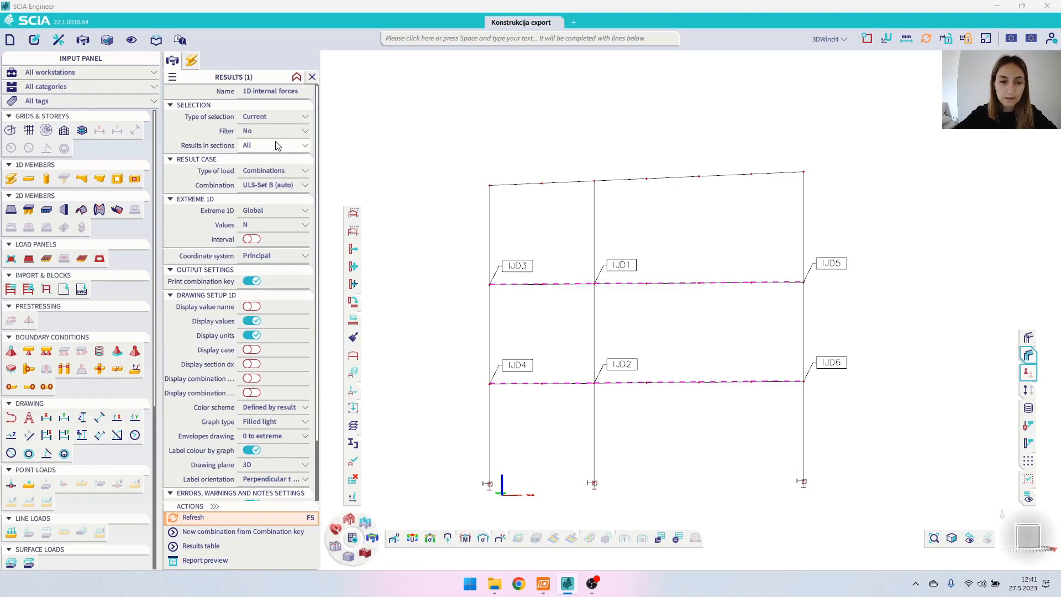
# Step: Set the displayed result value to M_y and refresh the bending moment diagrams on the selected beams
pyautogui.click(257, 227)
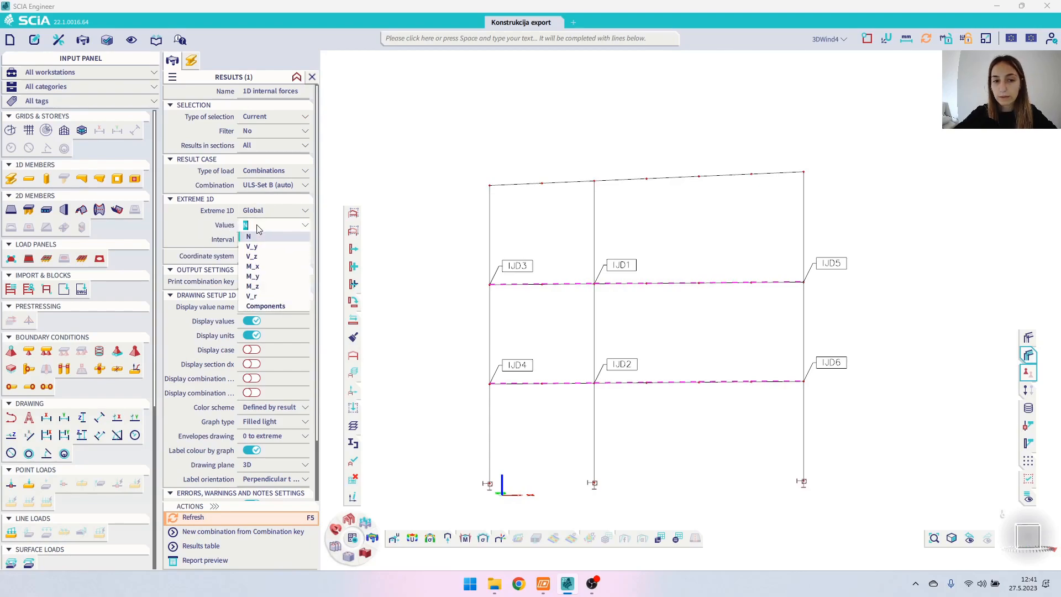
pyautogui.click(262, 276)
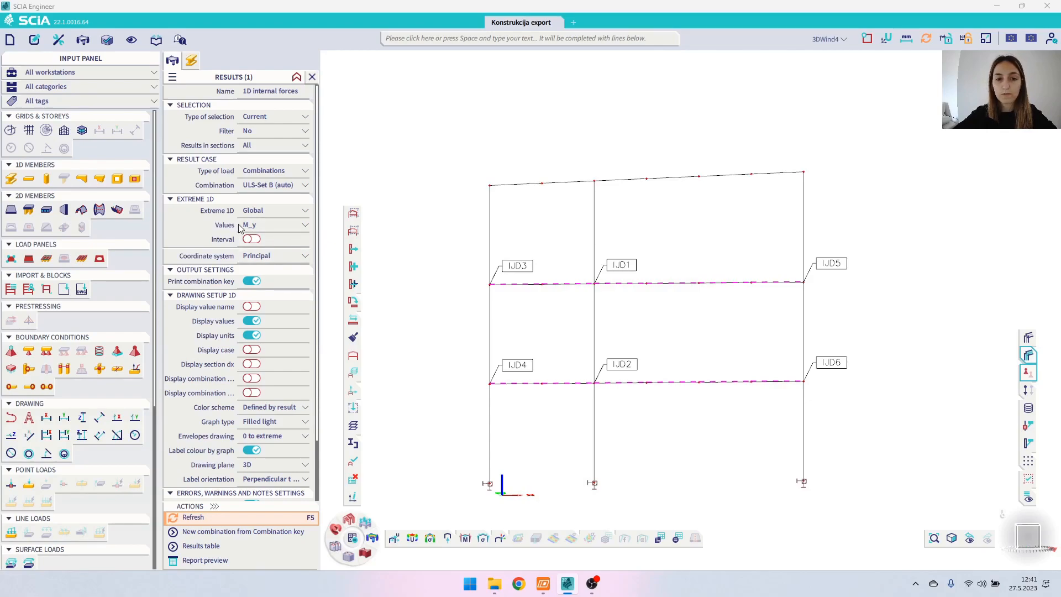
pyautogui.click(200, 519)
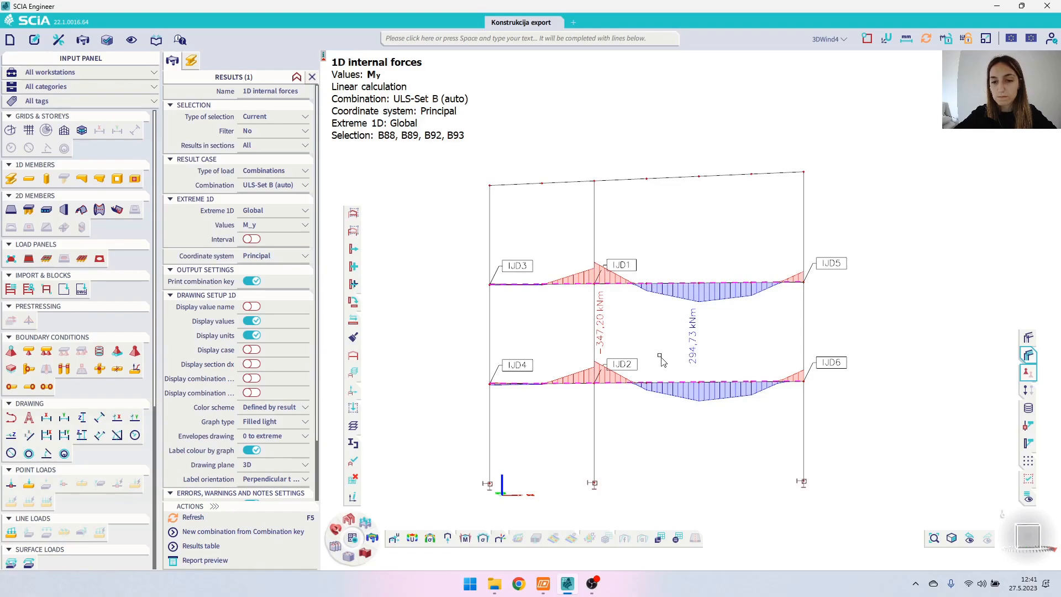
pyautogui.scroll(4, 613, 365)
pyautogui.moveTo(585, 318); pyautogui.dragTo(573, 253, button='middle')
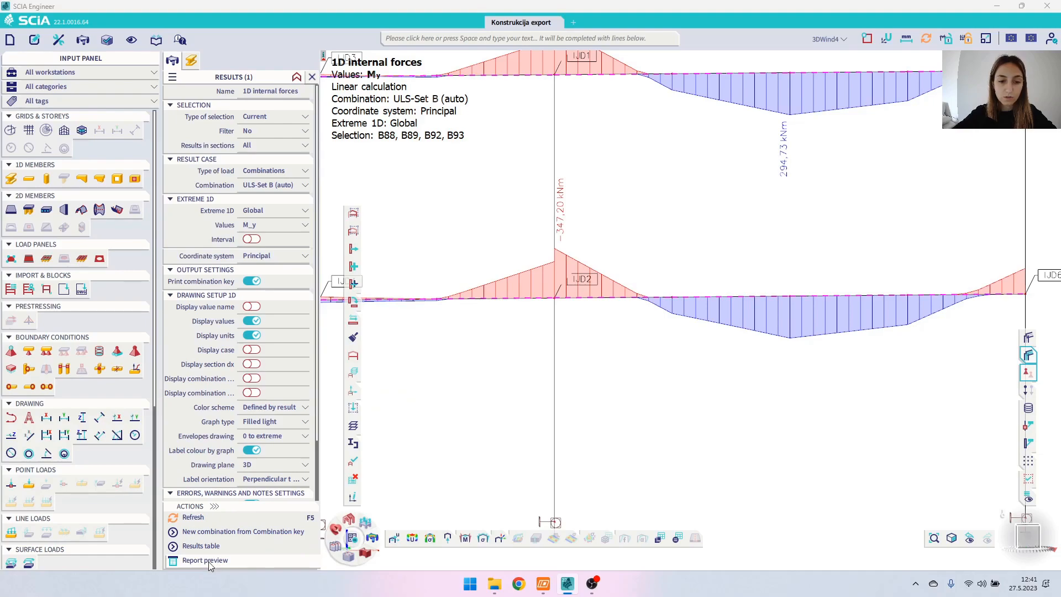
# Step: Preview the 1D internal forces report at 130% zoom to read the governing combinations and their combination keys, and close it
pyautogui.click(243, 560)
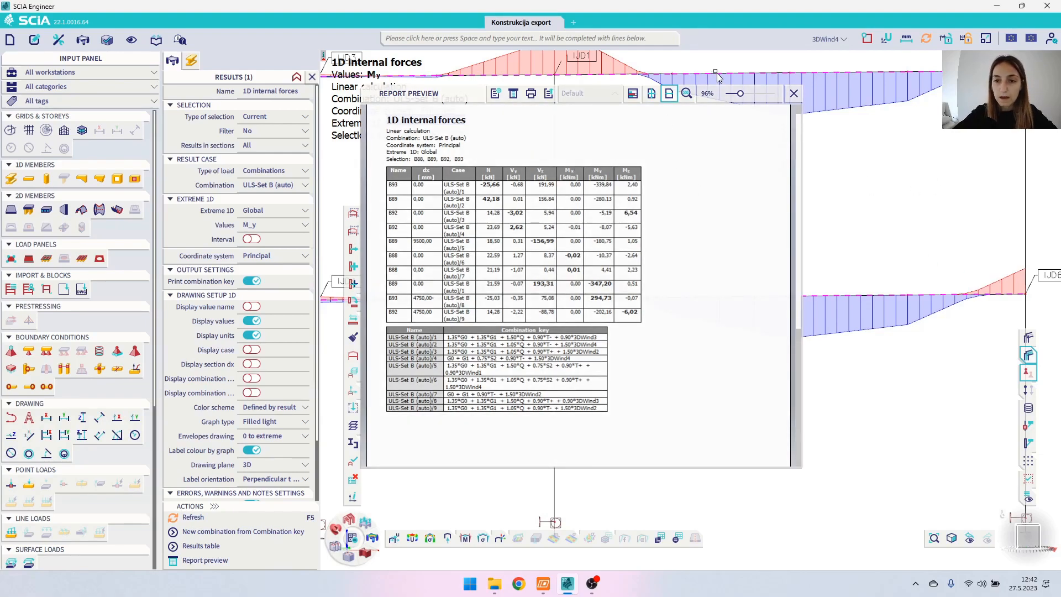
pyautogui.click(715, 95)
pyautogui.write('13')
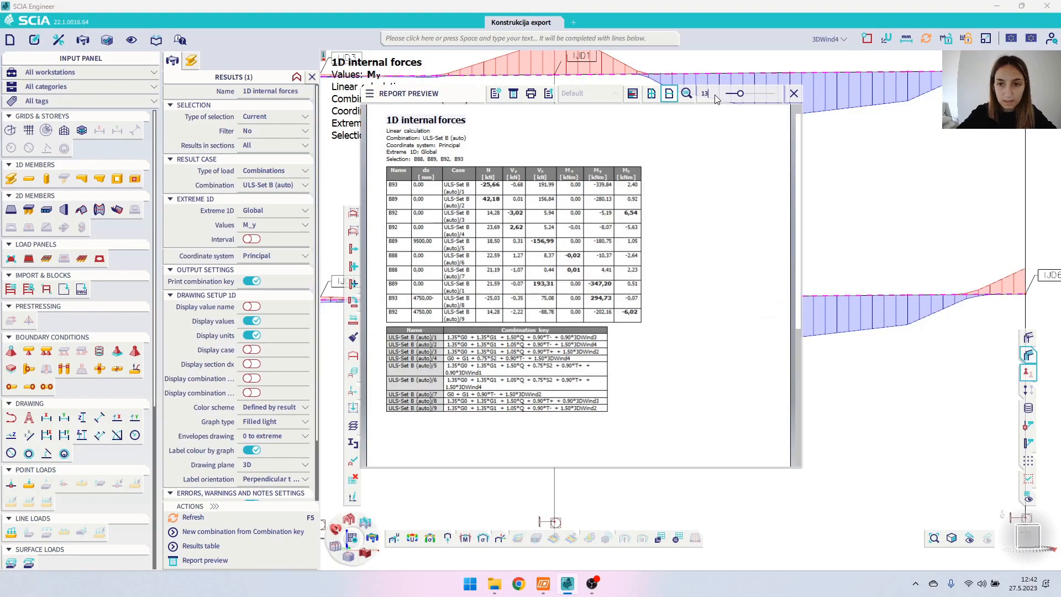
pyautogui.write('0')
pyautogui.press('Return')
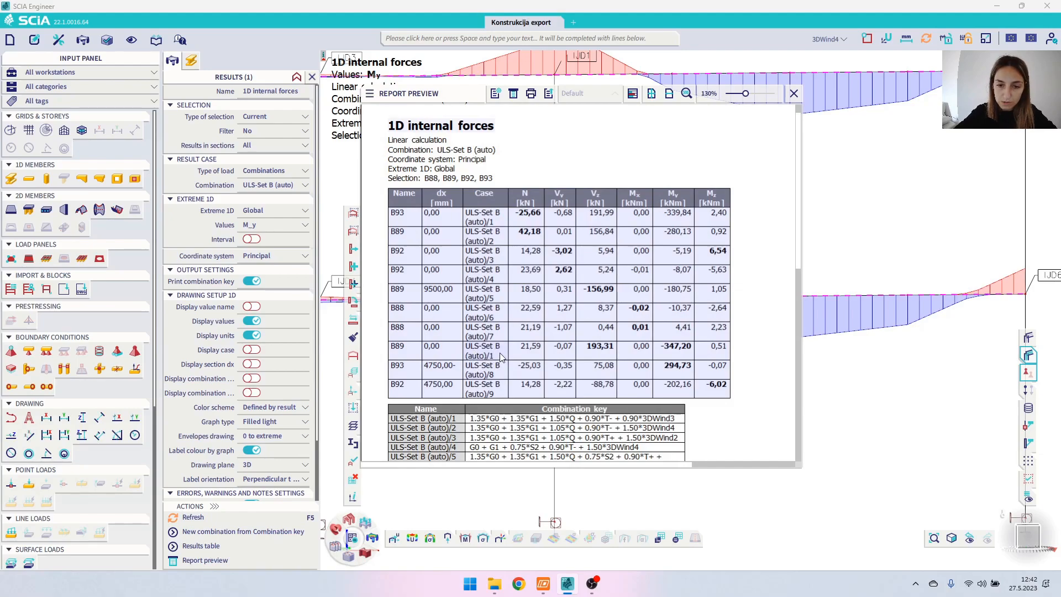
pyautogui.click(795, 94)
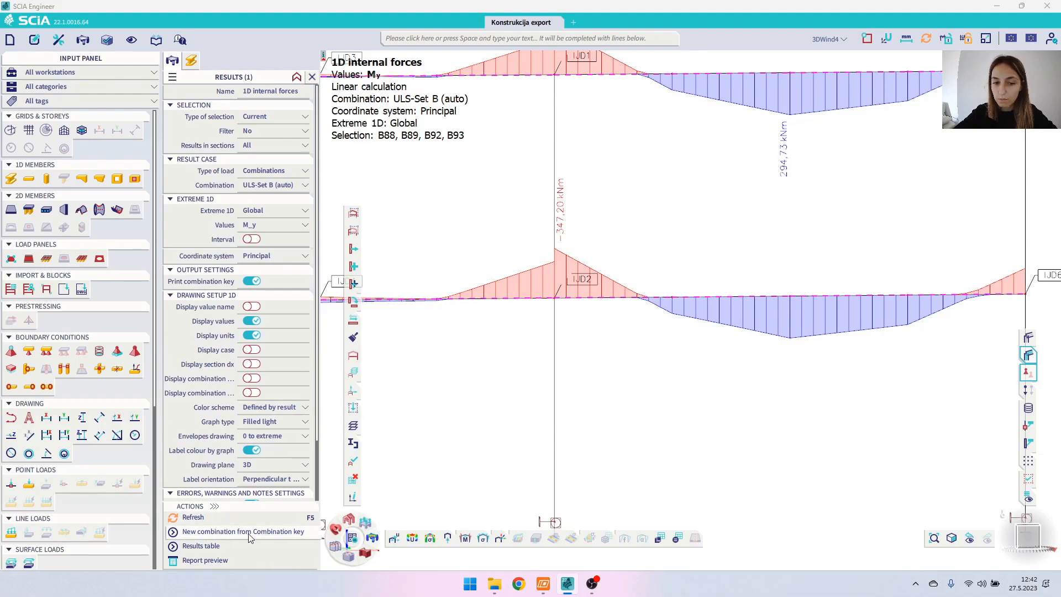
# Step: Create a linear combination named CMB1 from the combination key ULS-Set B (auto)/1
pyautogui.click(293, 534)
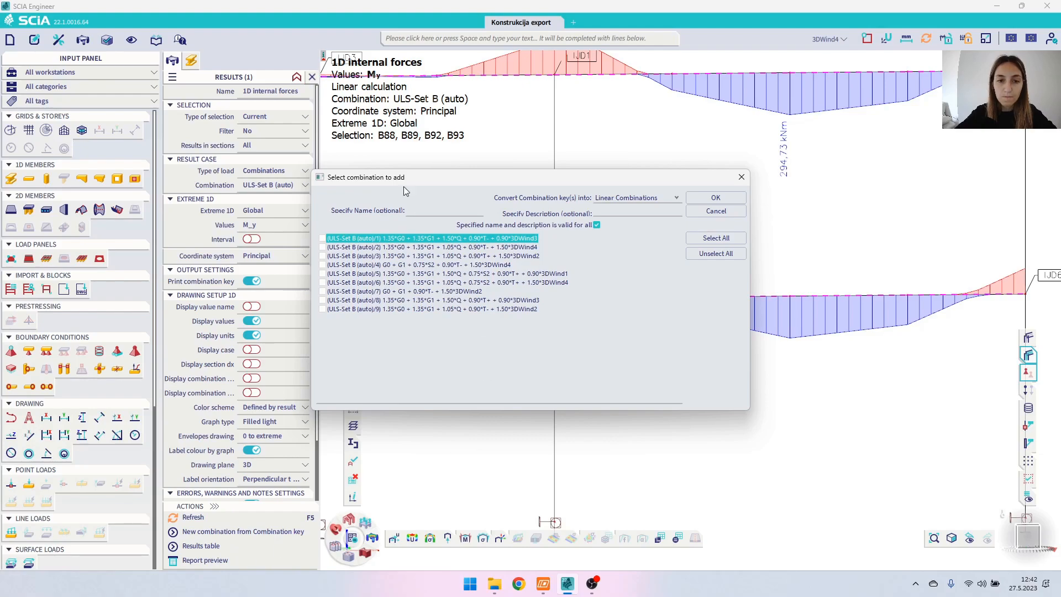
pyautogui.click(323, 240)
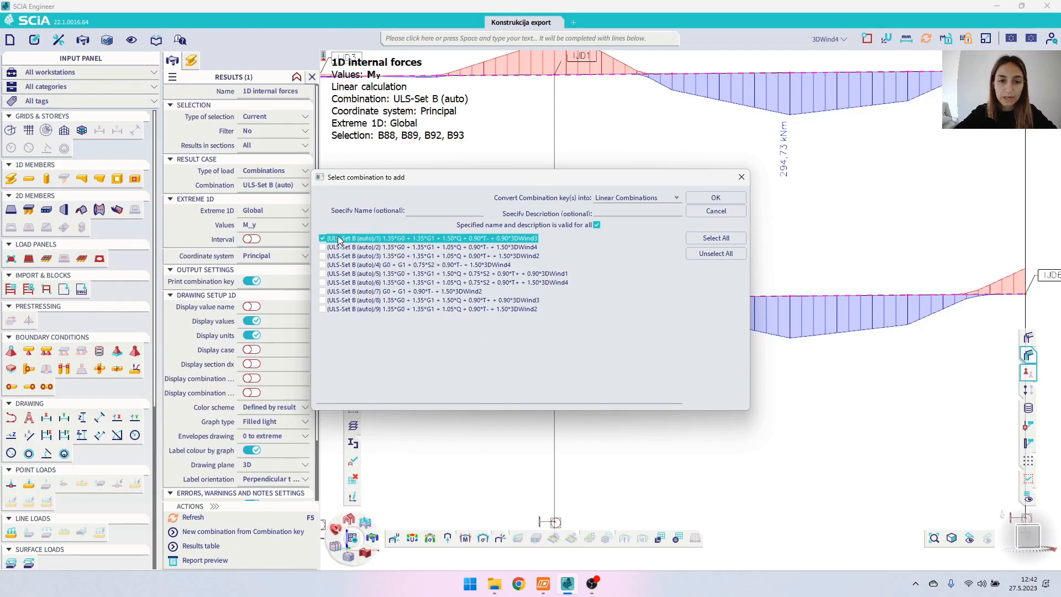
pyautogui.click(435, 213)
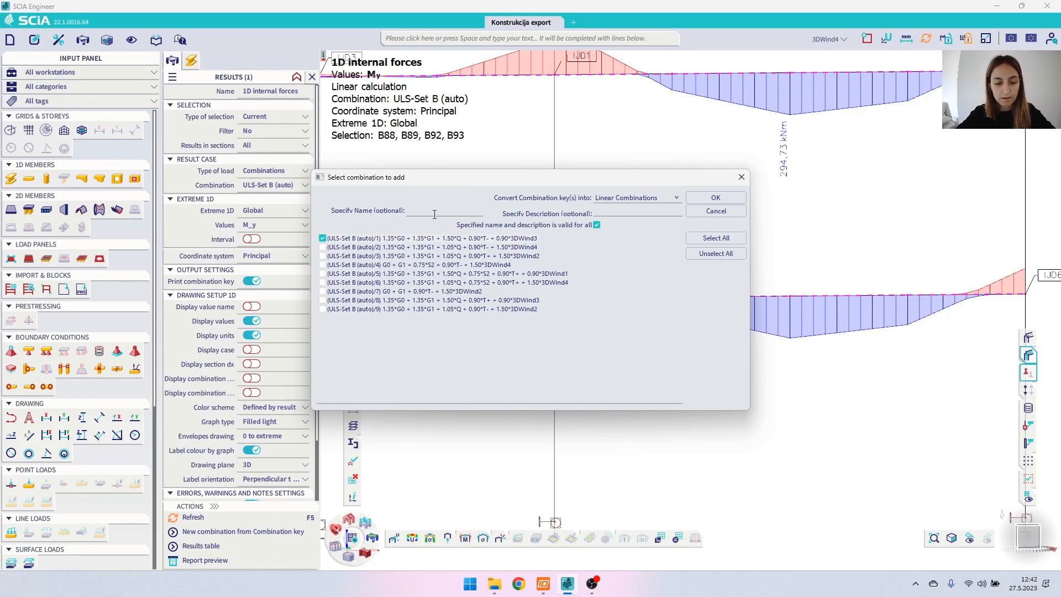
pyautogui.write('CMB1')
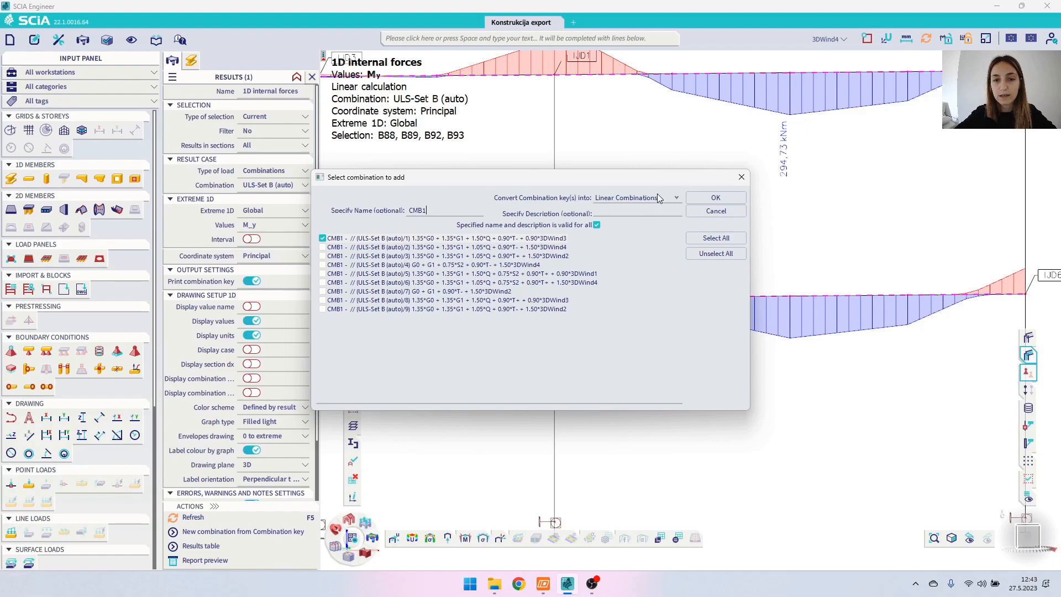
pyautogui.click(716, 199)
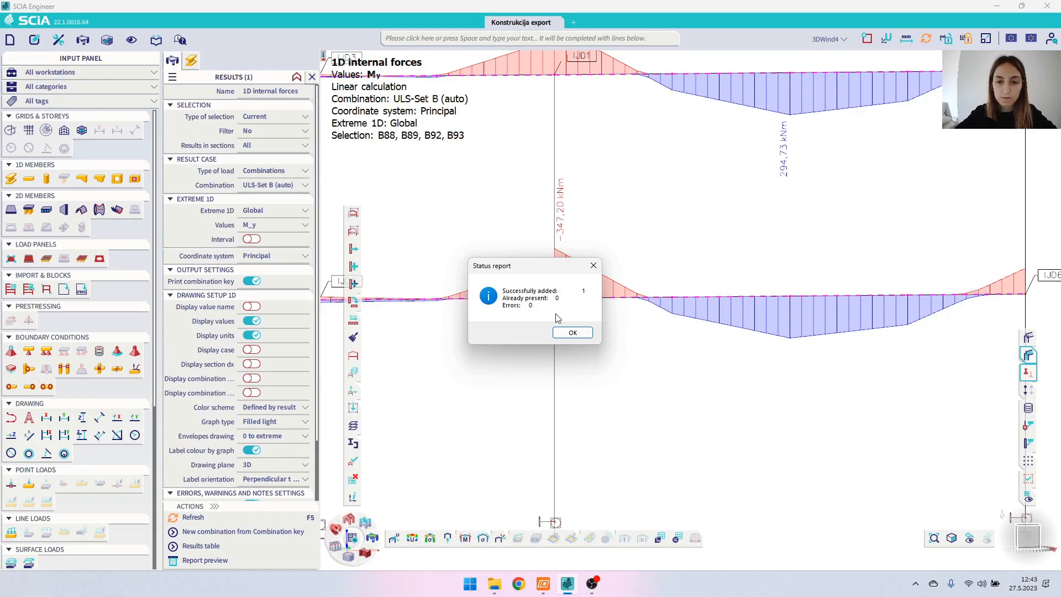
pyautogui.click(571, 332)
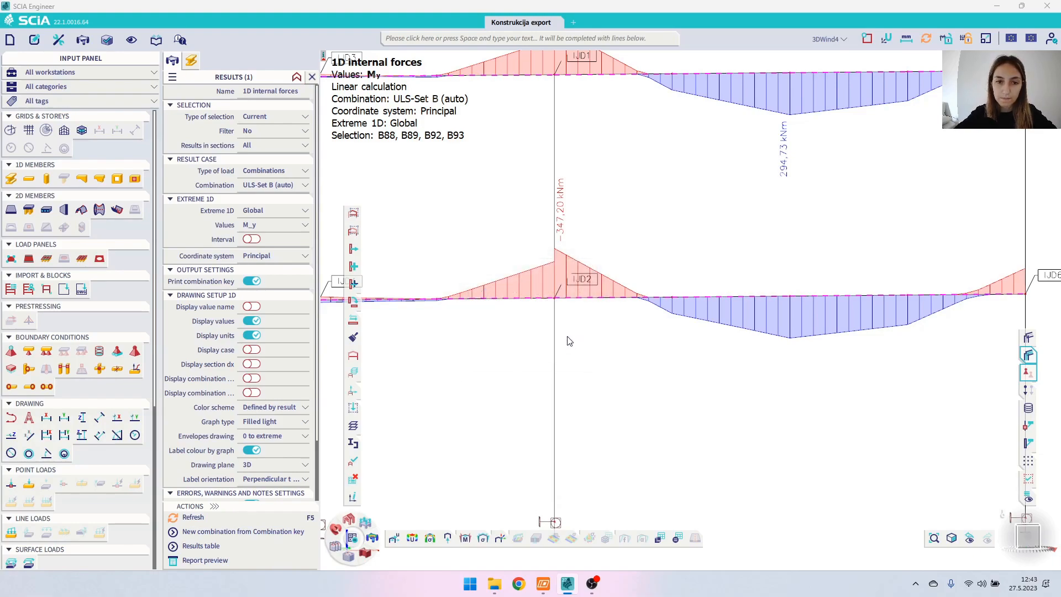
# Step: Switch the result case to combination CMB1 and refresh the M_y diagrams on the floor beams
pyautogui.click(266, 186)
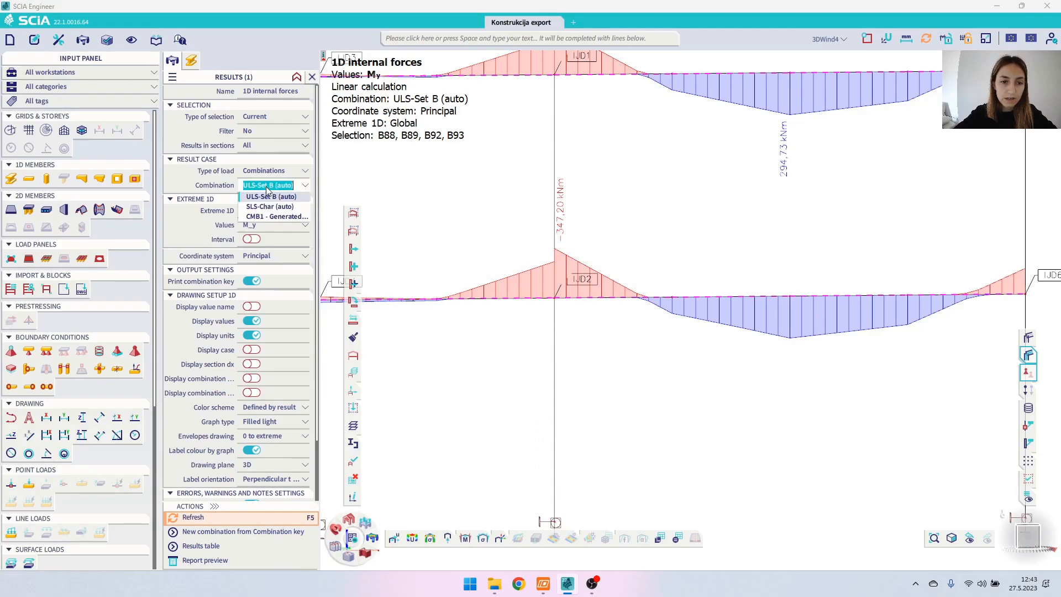
pyautogui.click(282, 218)
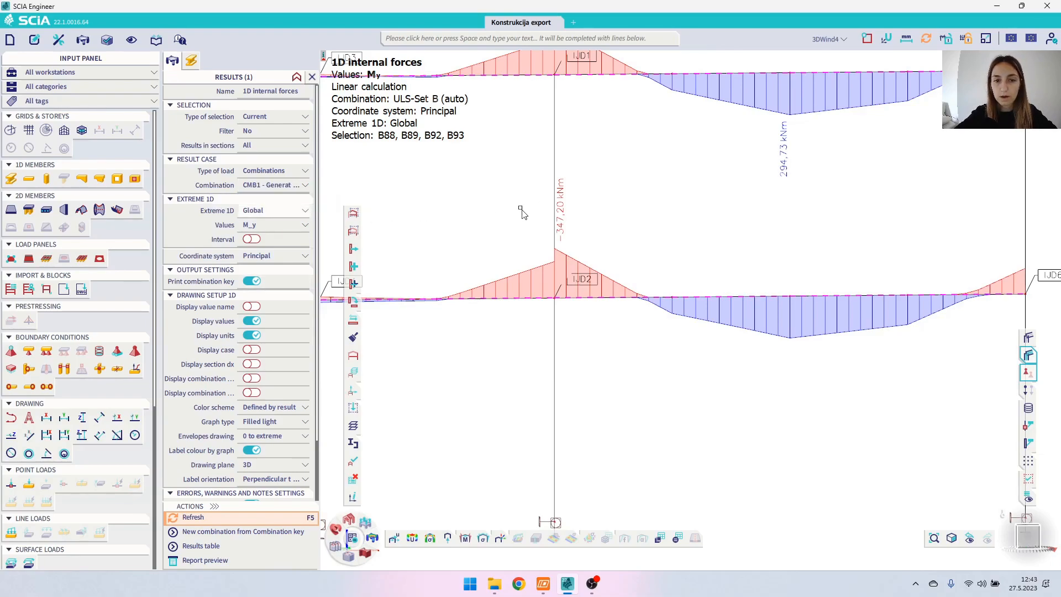
pyautogui.scroll(-3, 561, 254)
pyautogui.moveTo(563, 260); pyautogui.dragTo(568, 274, button='middle')
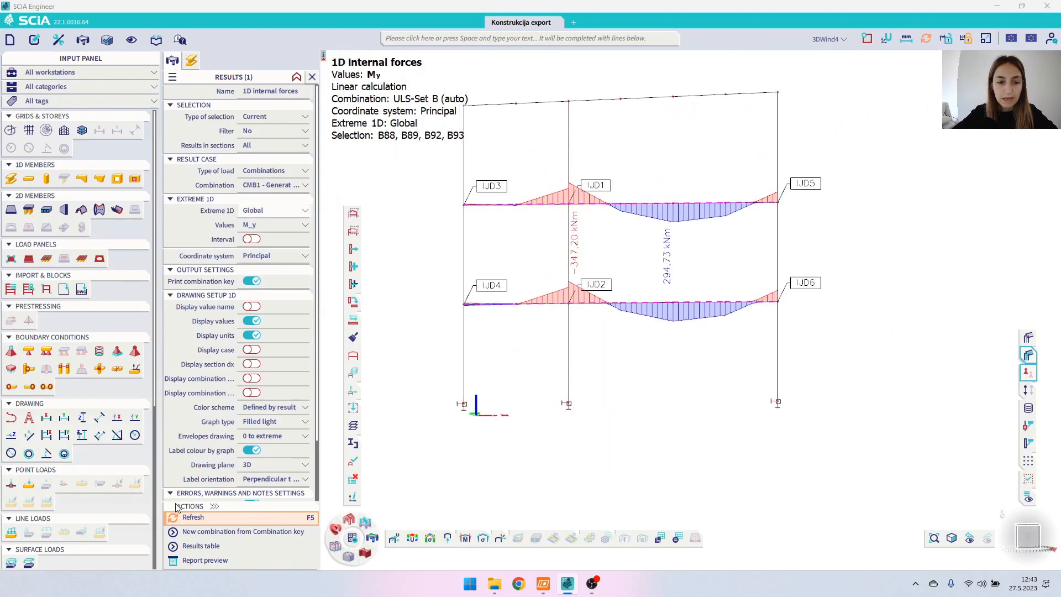
pyautogui.press('F5')
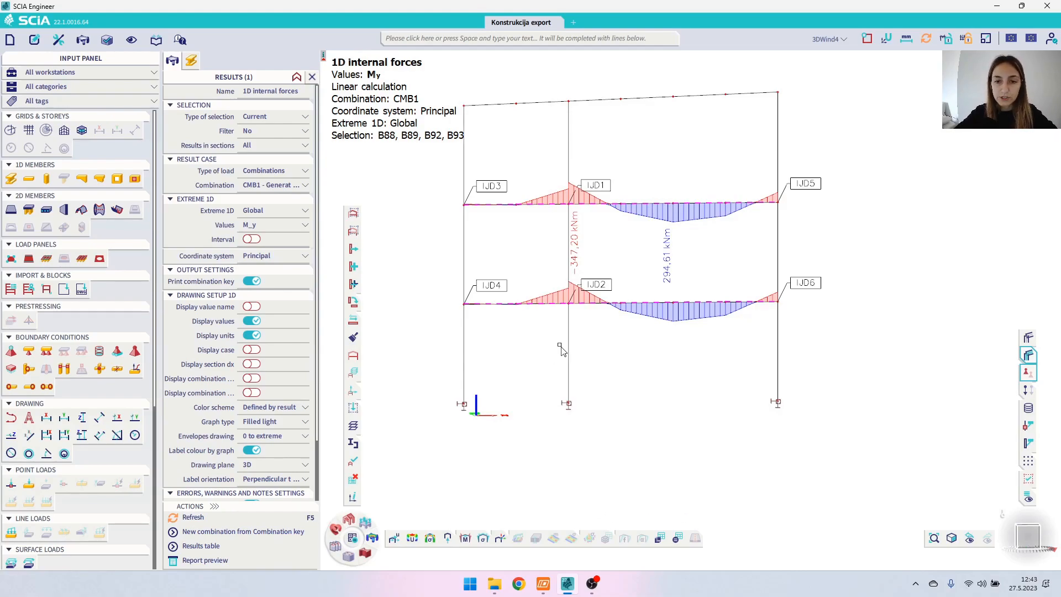
# Step: Set the result combination to ULS-Set B (auto) and the displayed value to N, and refresh the diagrams
pyautogui.click(258, 185)
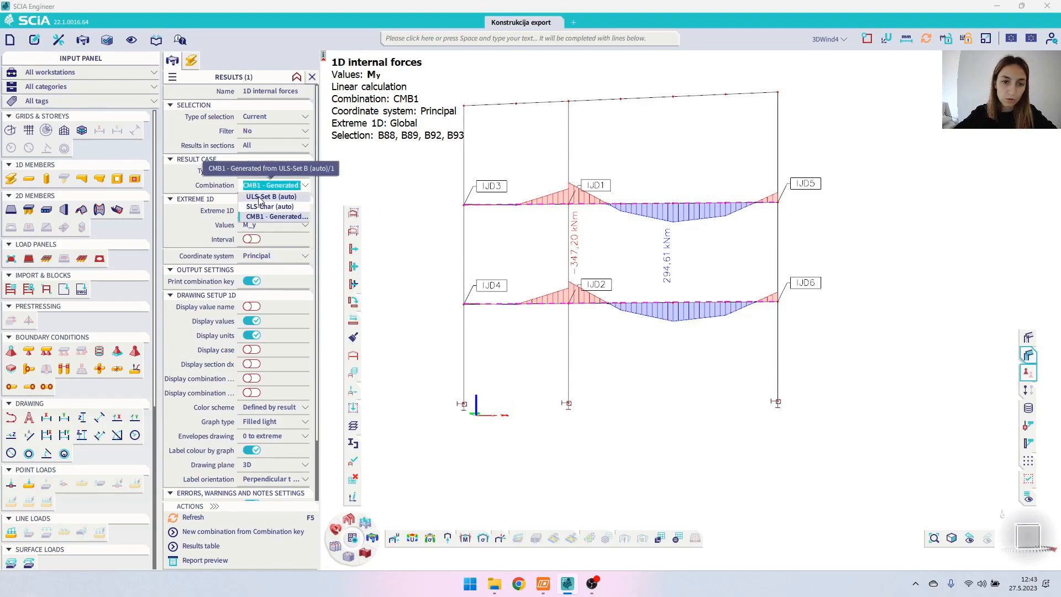
pyautogui.click(260, 198)
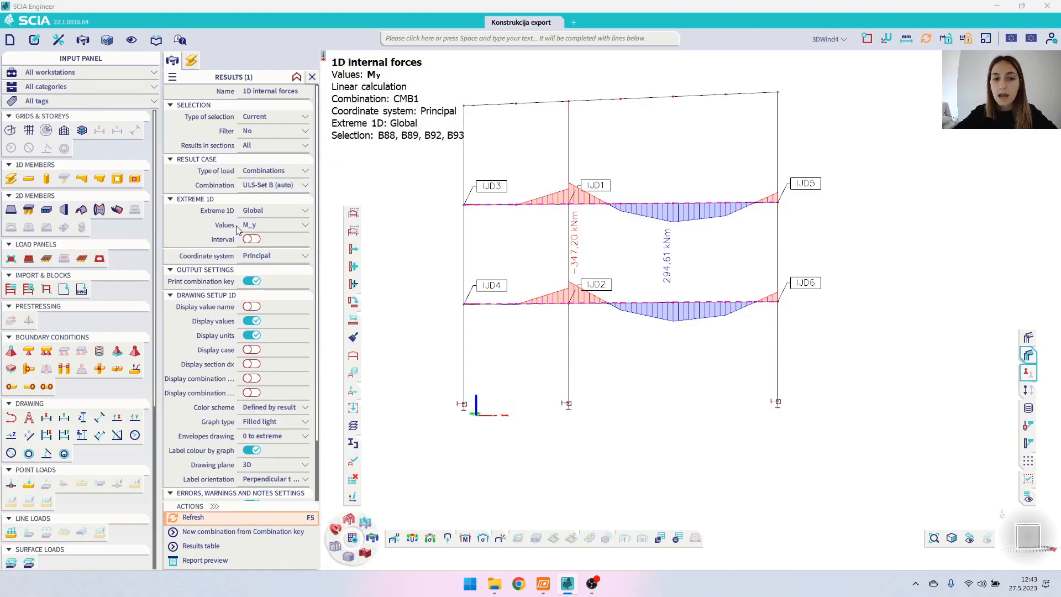
pyautogui.click(264, 228)
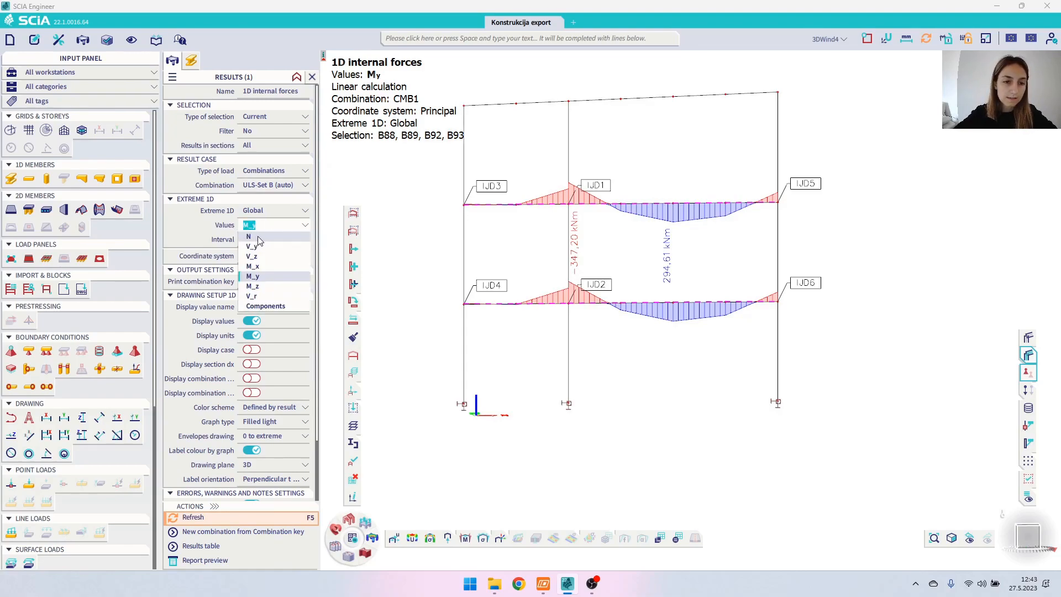
pyautogui.click(270, 238)
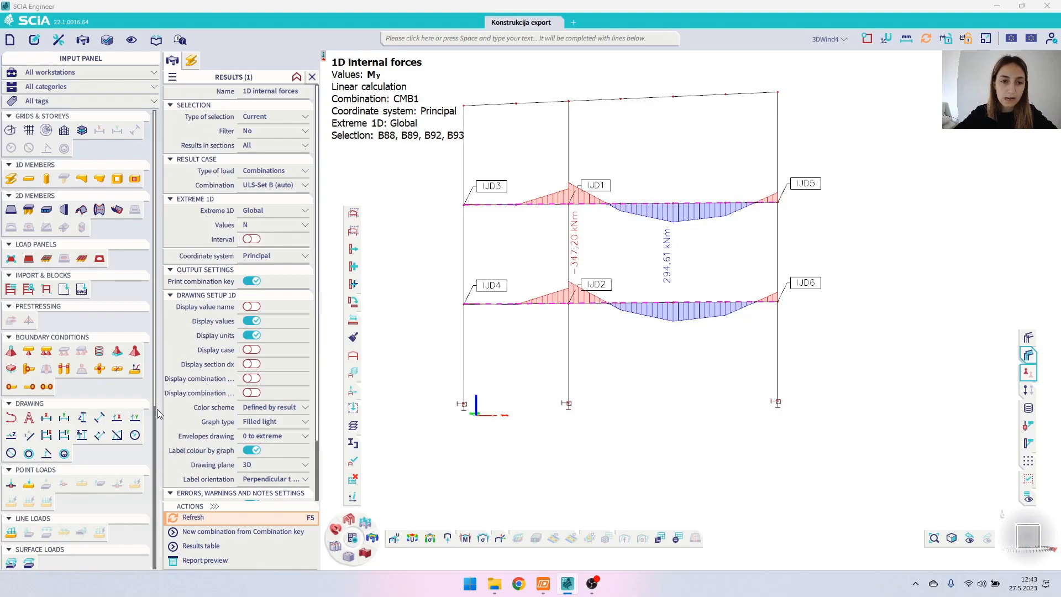
pyautogui.click(188, 520)
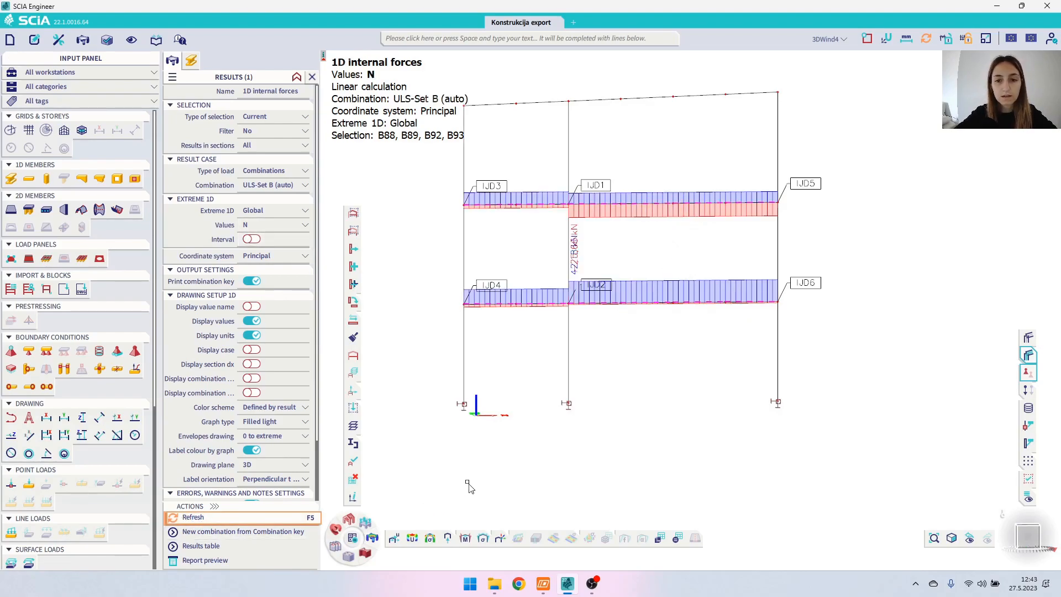
# Step: Examine the axial force extremes on the beams and preview the report to identify the governing combinations for N
pyautogui.scroll(5, 580, 281)
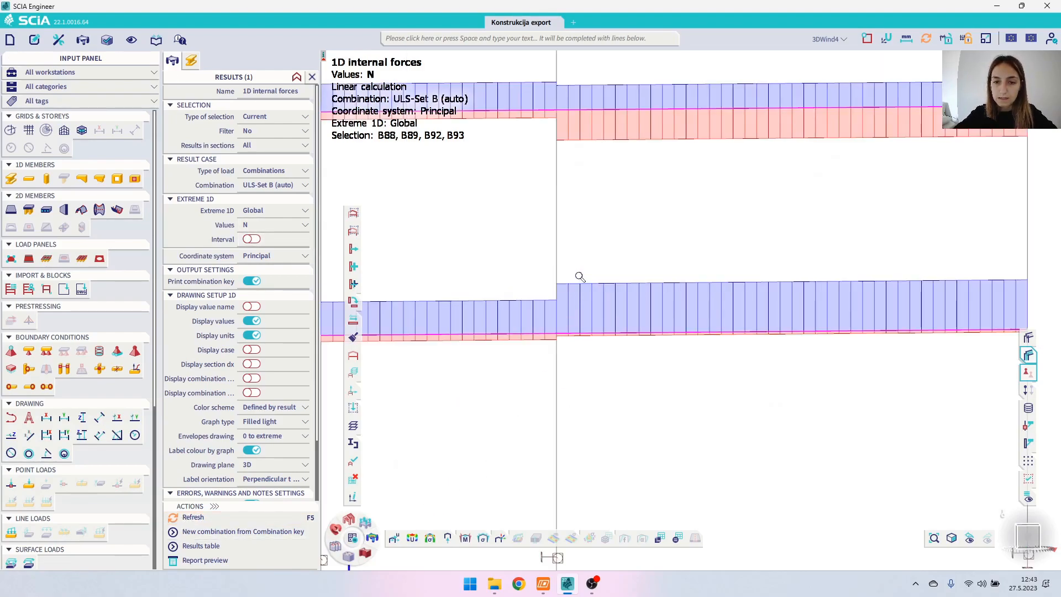
pyautogui.moveTo(589, 279); pyautogui.dragTo(646, 322, button='middle')
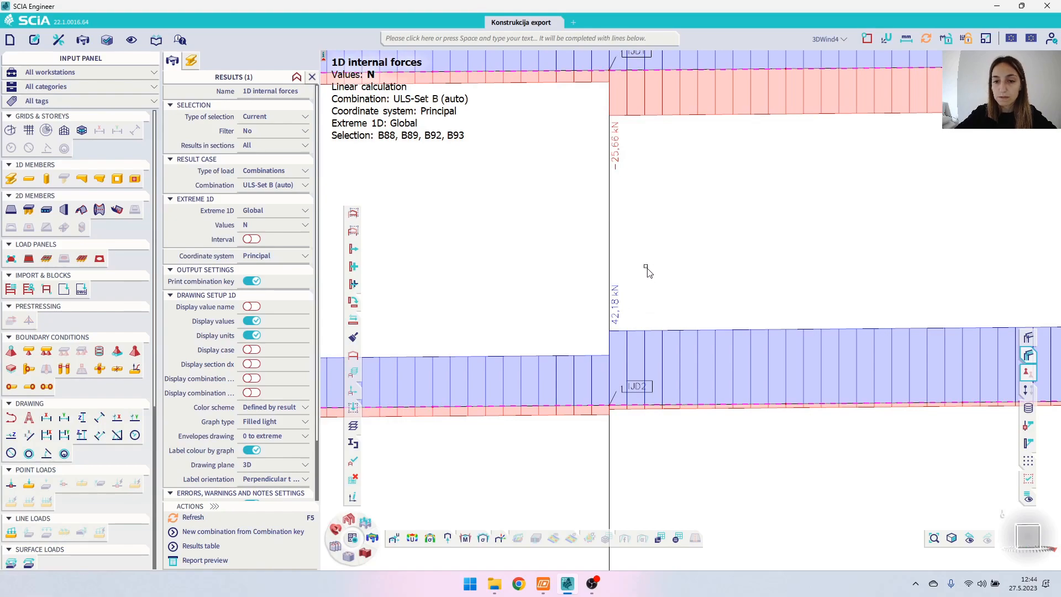
pyautogui.scroll(-3, 650, 256)
pyautogui.moveTo(651, 256); pyautogui.dragTo(630, 317, button='middle')
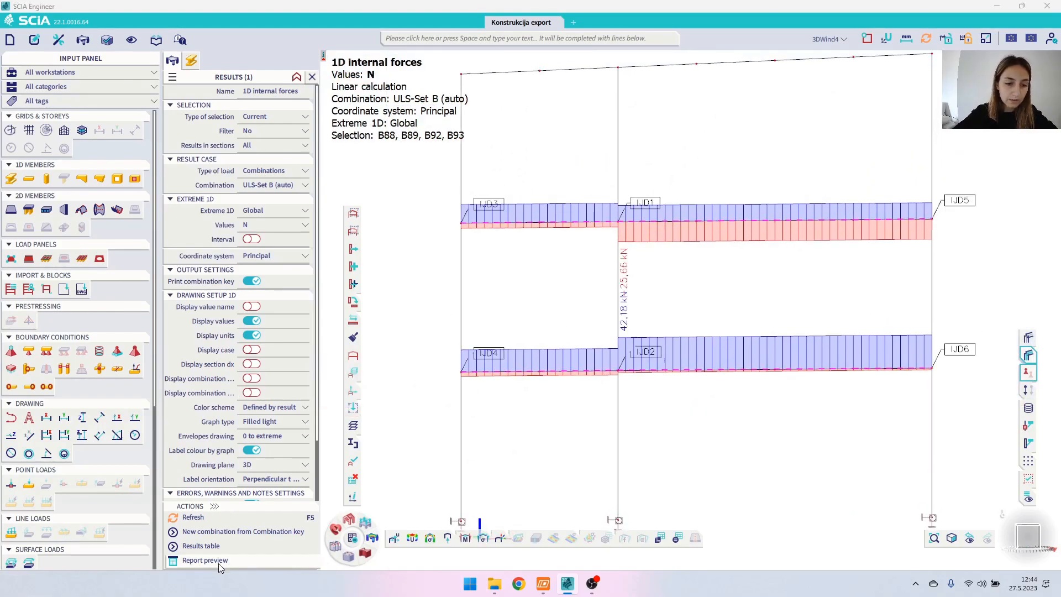
pyautogui.click(204, 560)
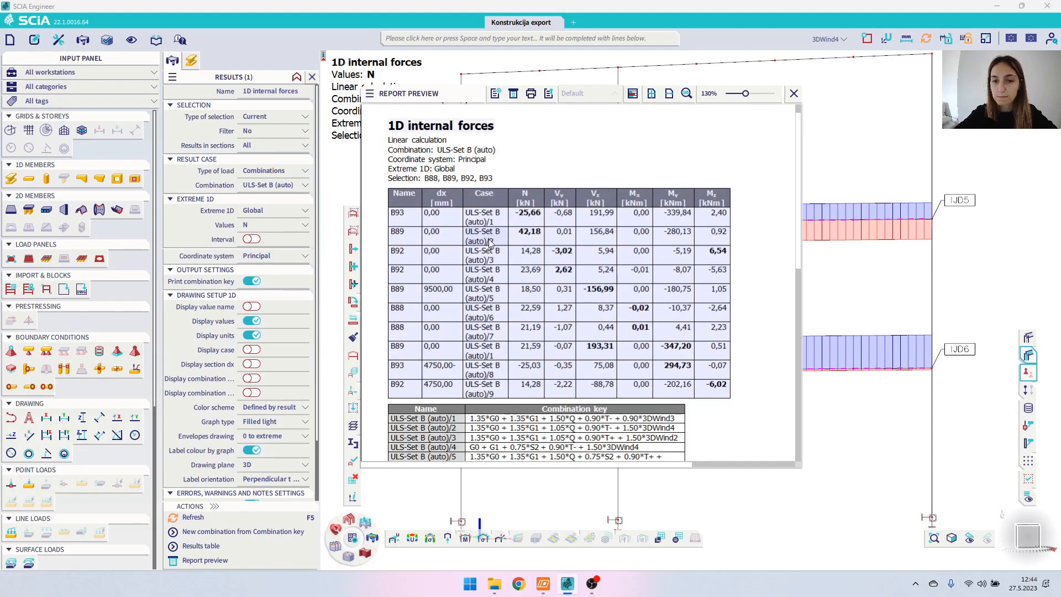
pyautogui.click(795, 93)
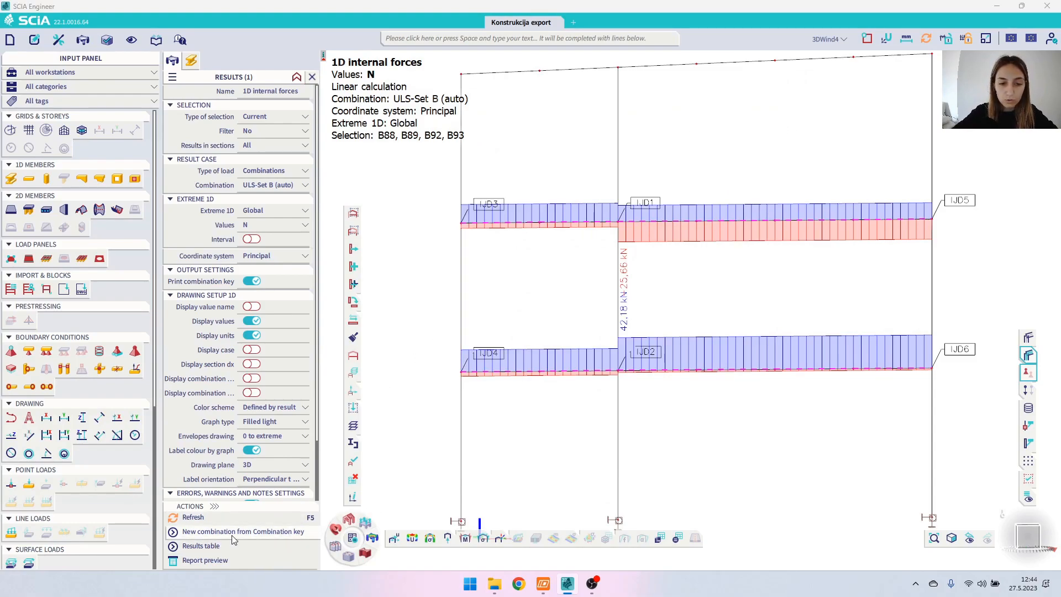
# Step: Create a linear combination named CMB2 from the combination key ULS-Set B (auto)/2
pyautogui.click(276, 532)
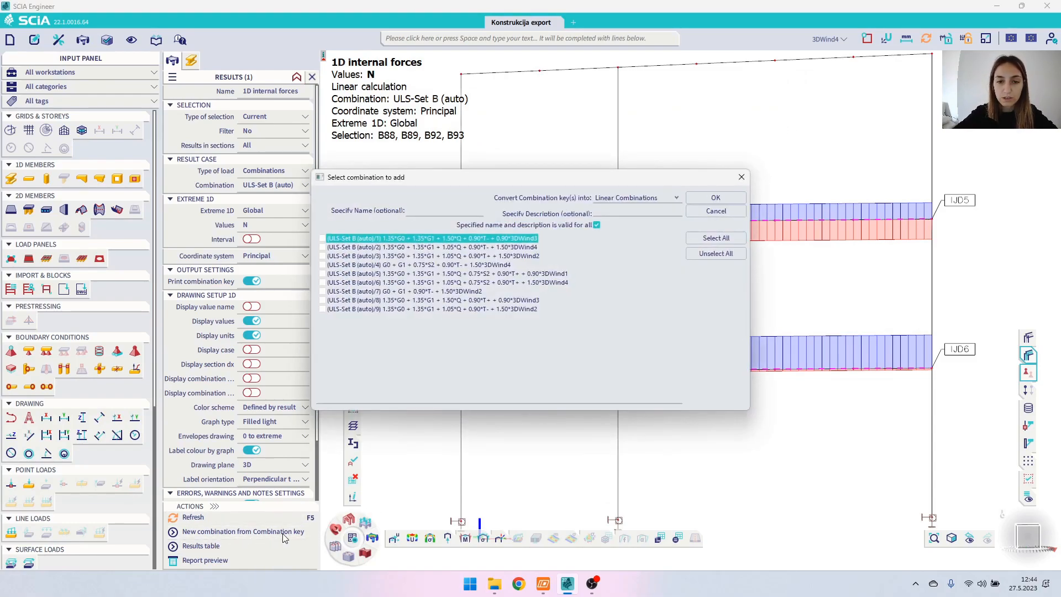
pyautogui.click(323, 248)
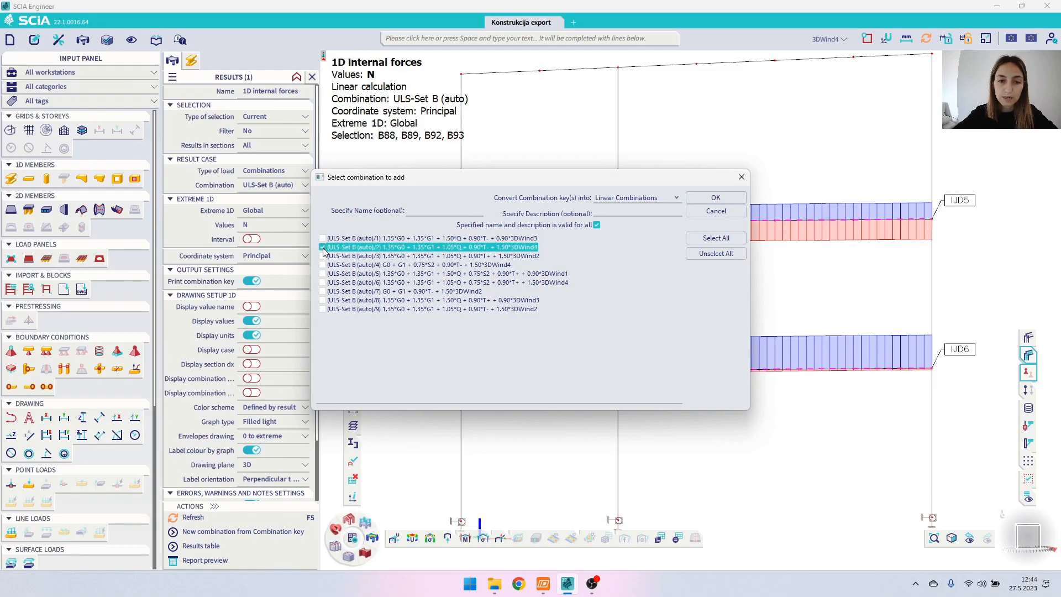
pyautogui.click(423, 211)
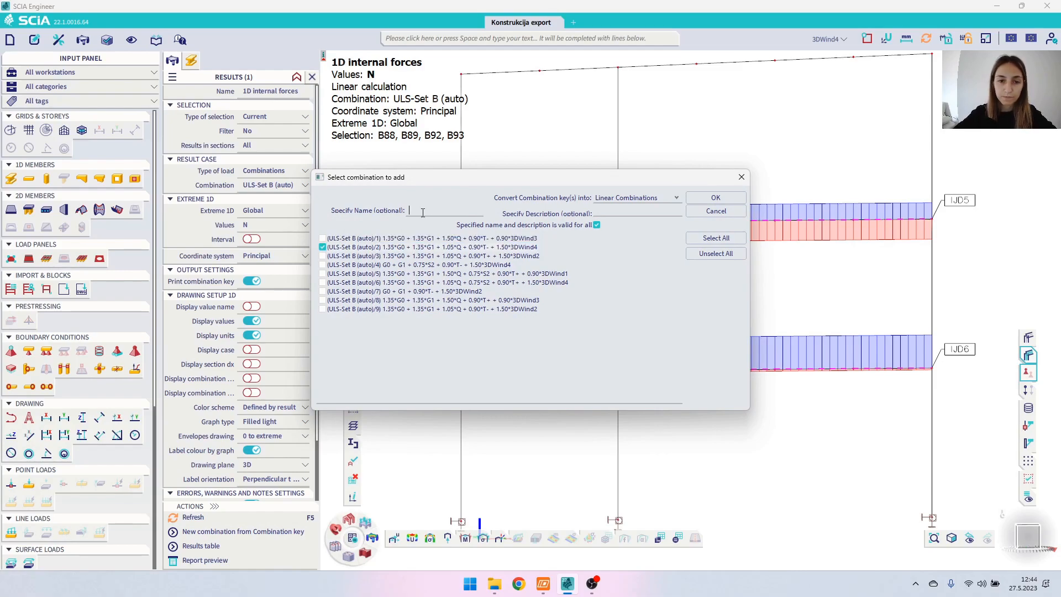
pyautogui.write('CMB2')
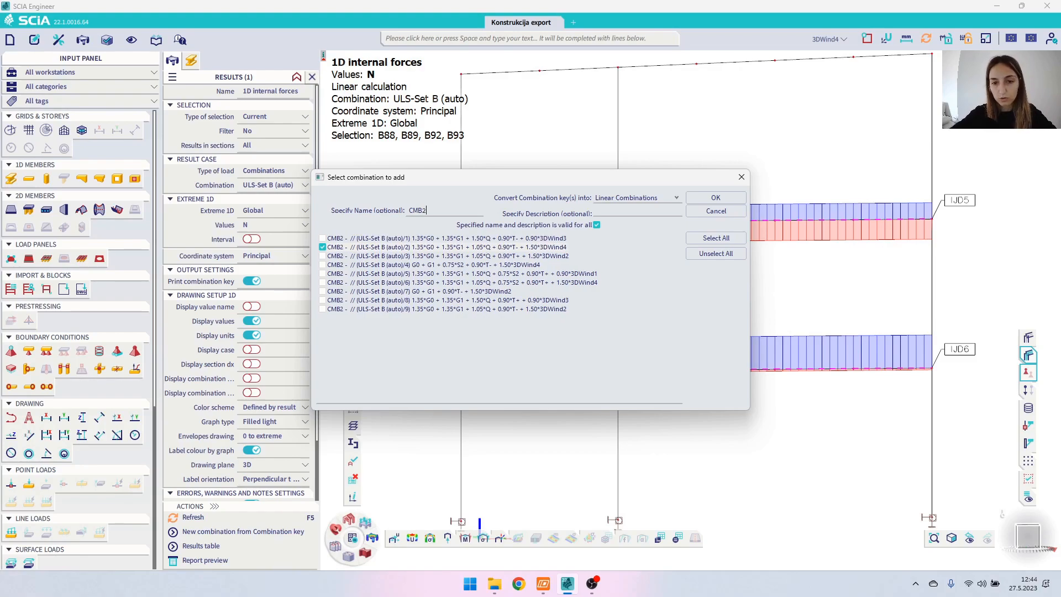
pyautogui.click(709, 199)
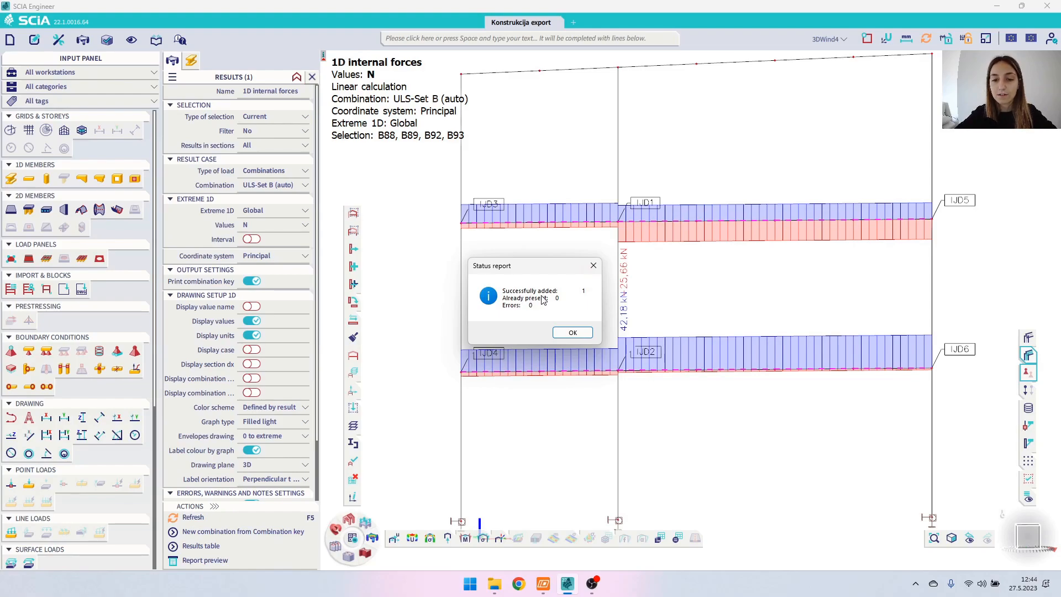
pyautogui.click(573, 333)
# Step: Switch the result case to combination CMB2 and refresh the axial force diagrams on the floor beams
pyautogui.click(256, 190)
pyautogui.click(257, 230)
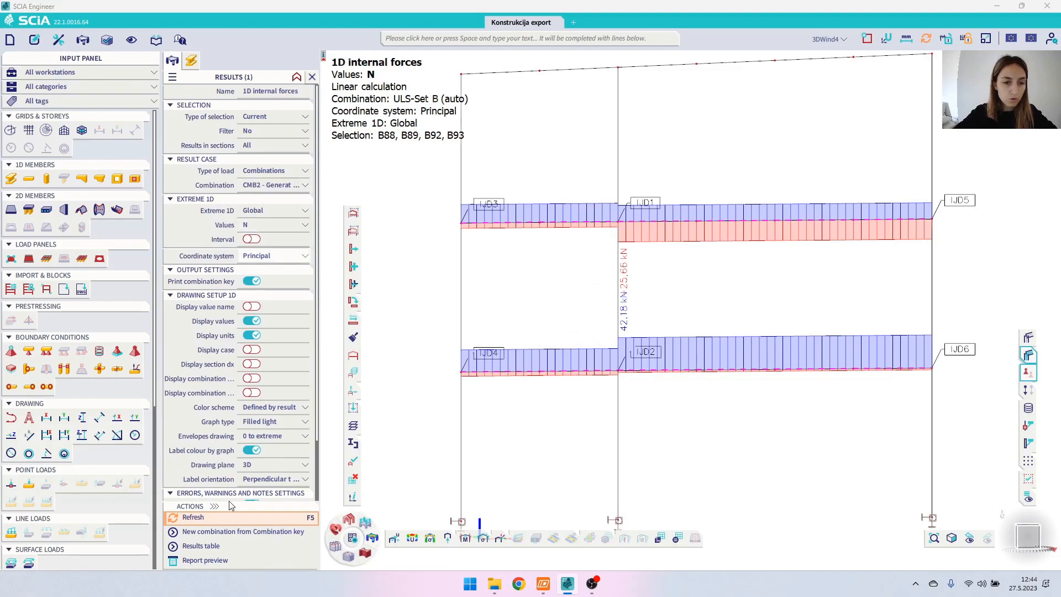
pyautogui.click(198, 519)
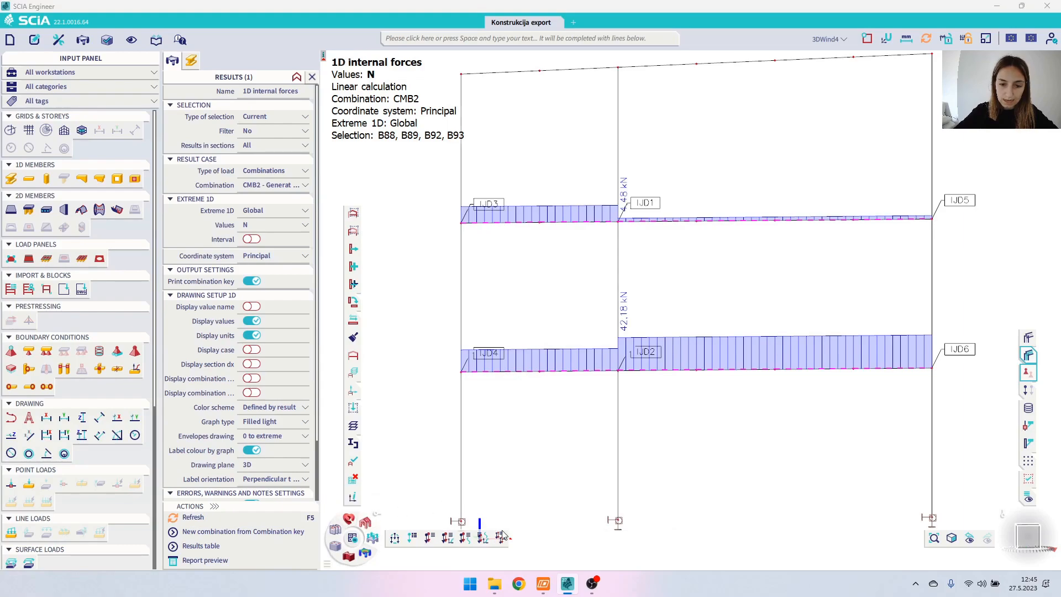
# Step: Create a new result class, remove all its default contents and name it CL_Beam
pyautogui.click(501, 539)
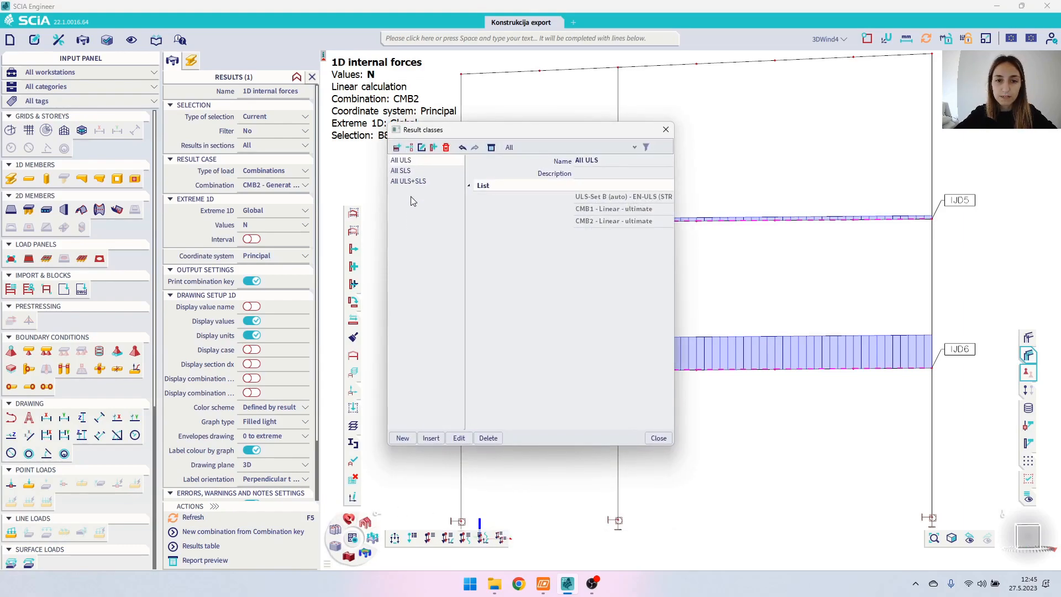
pyautogui.click(397, 148)
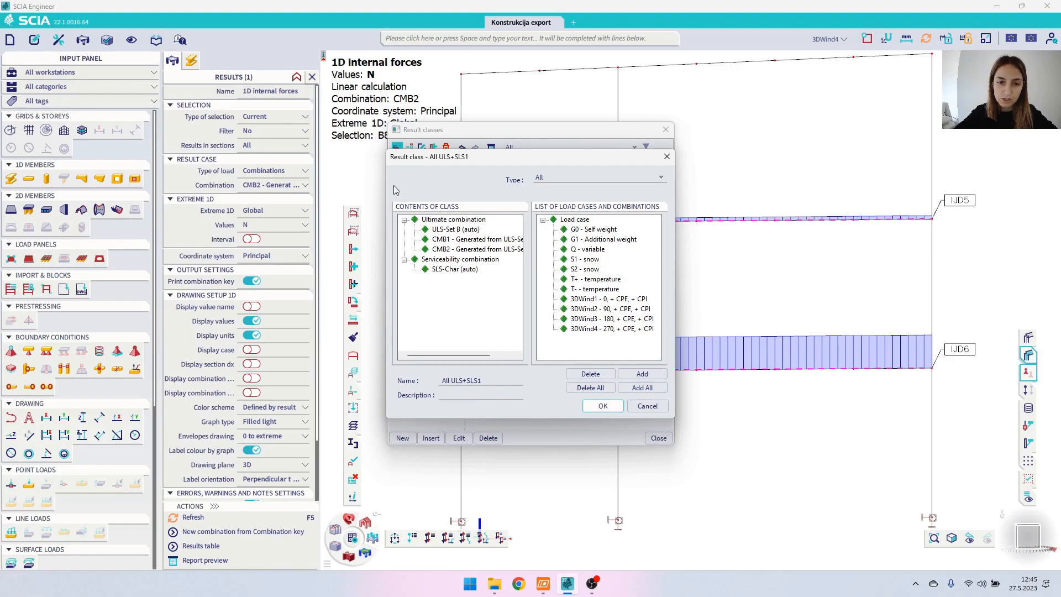
pyautogui.click(586, 388)
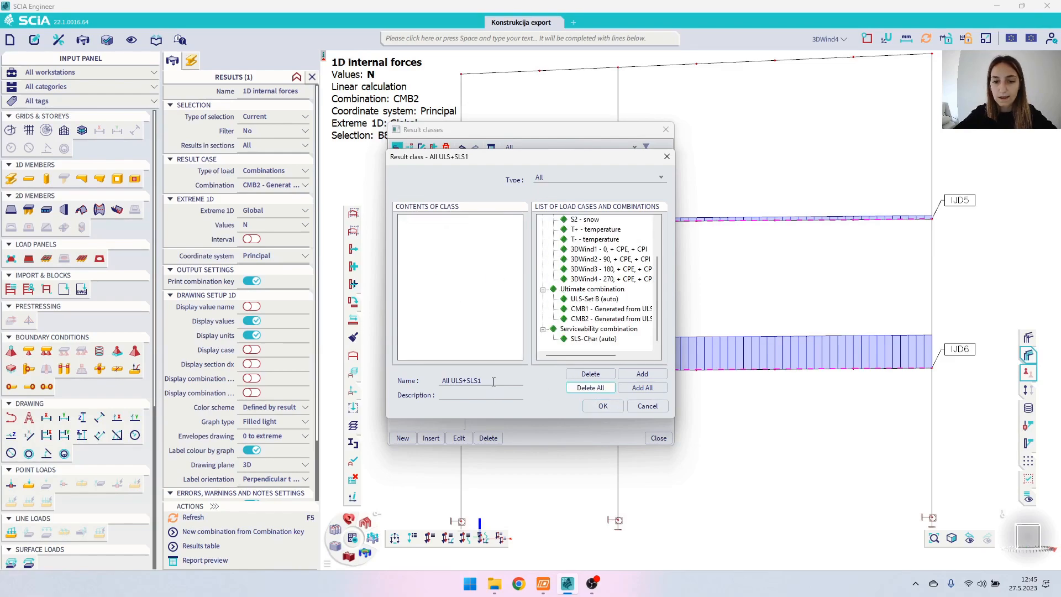
pyautogui.moveTo(494, 382); pyautogui.dragTo(441, 381)
pyautogui.write('CL_Beam')
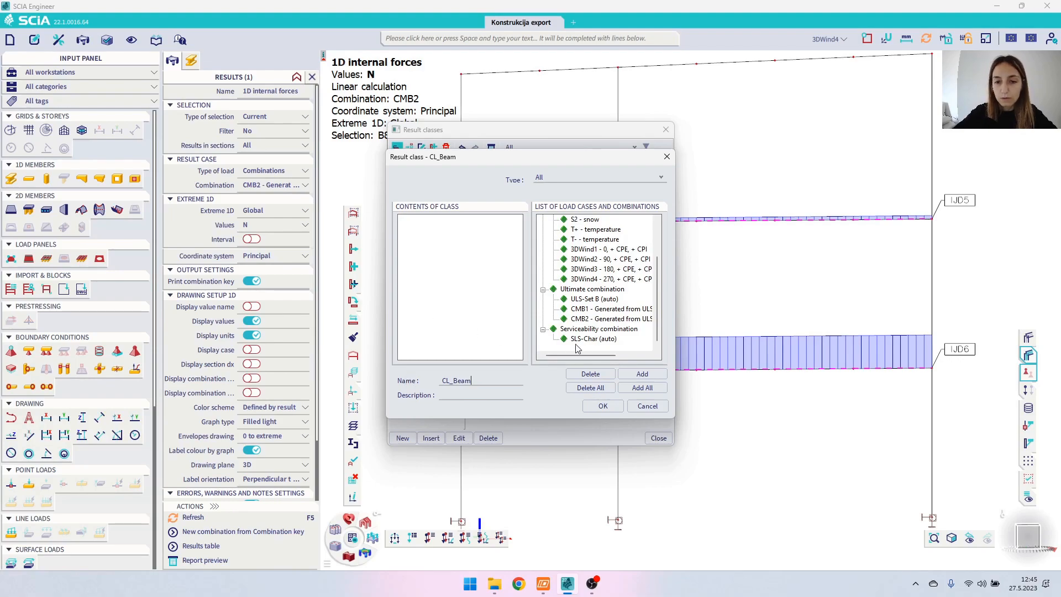
# Step: Add the ultimate combinations CMB1 and CMB2 to the CL_Beam class, save it, and close the result classes and the 1D internal forces results
pyautogui.doubleClick(599, 311)
pyautogui.doubleClick(597, 319)
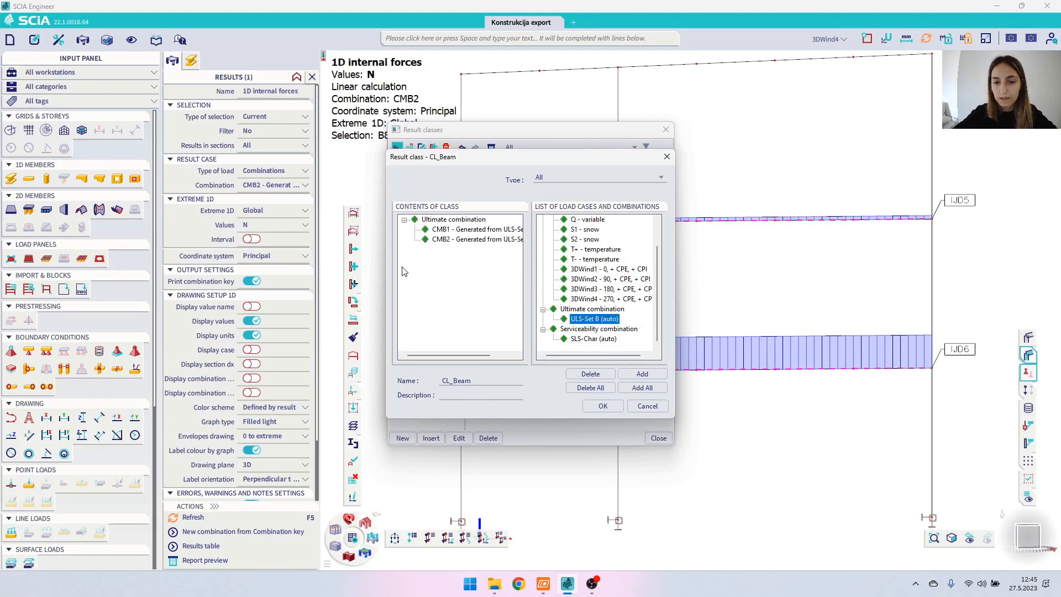
pyautogui.click(602, 407)
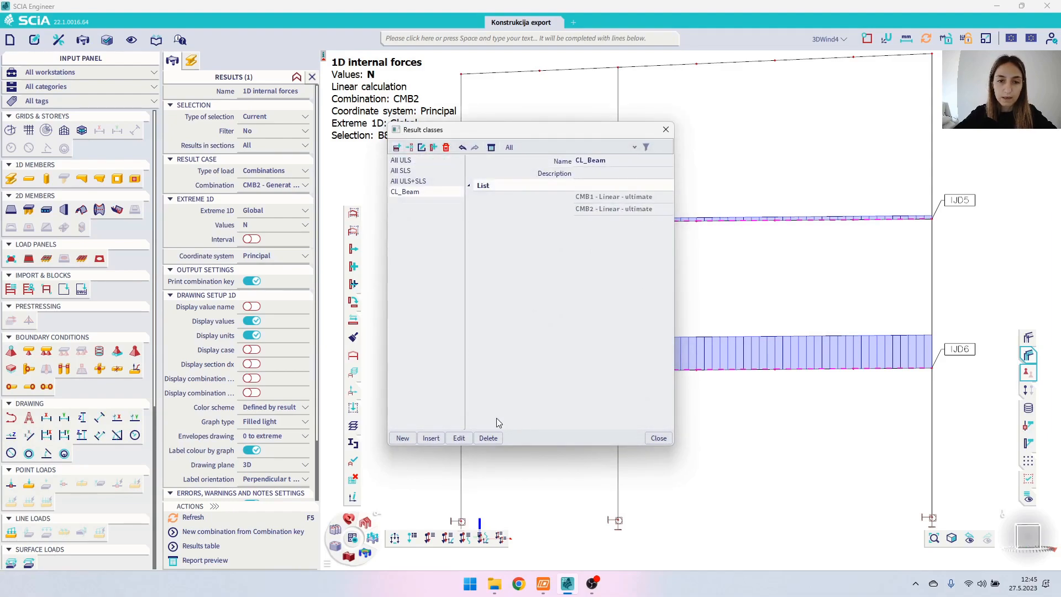
pyautogui.click(658, 438)
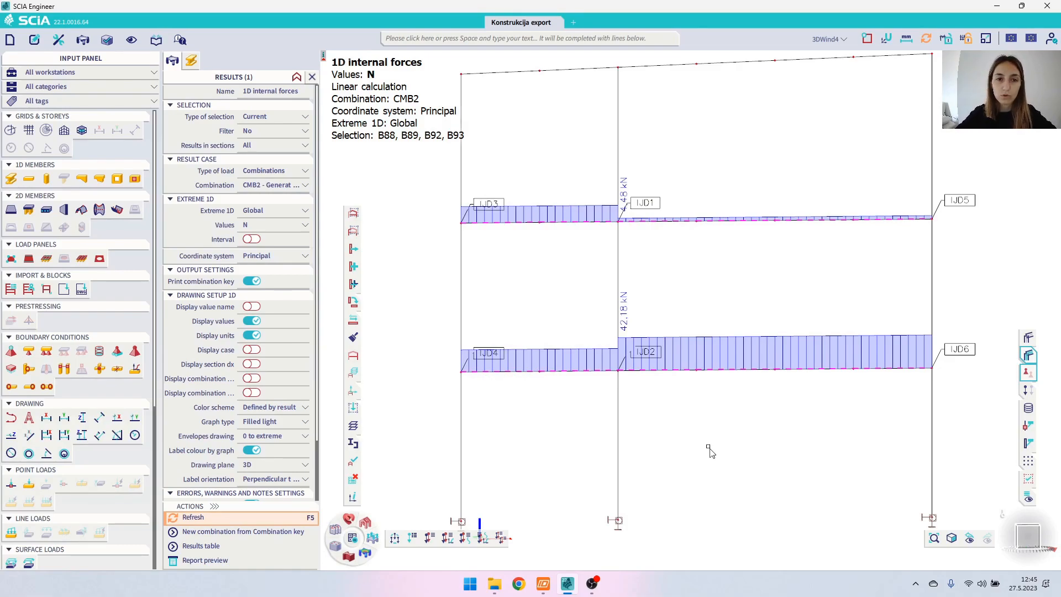
pyautogui.click(313, 77)
pyautogui.press('Escape')
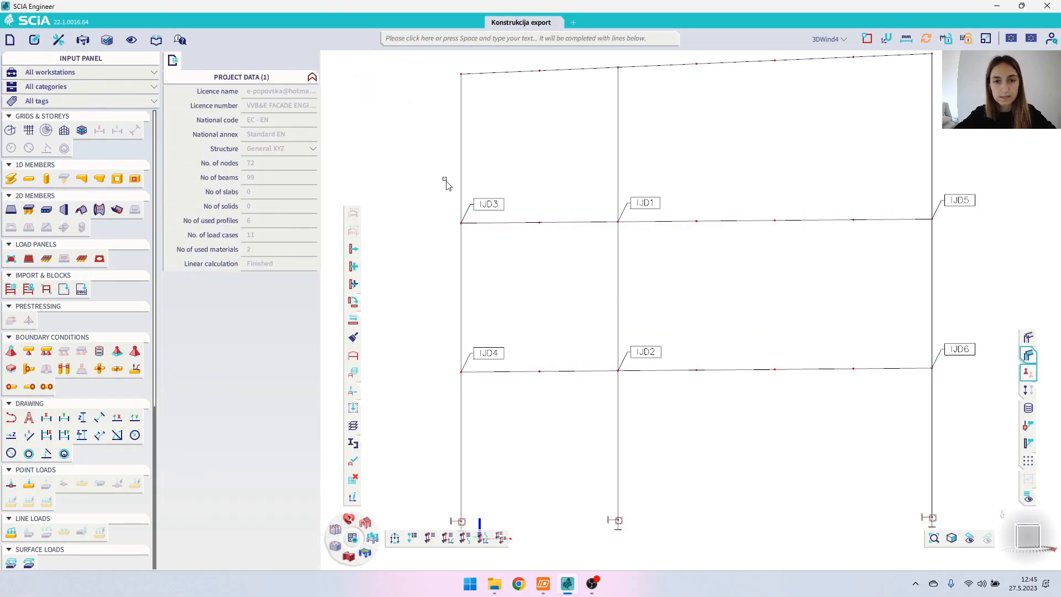
# Step: Open the IDEA StatiCa connections check and set its result case to the class CL_Beam
pyautogui.click(396, 40)
pyautogui.write('IDEA StatiCa')
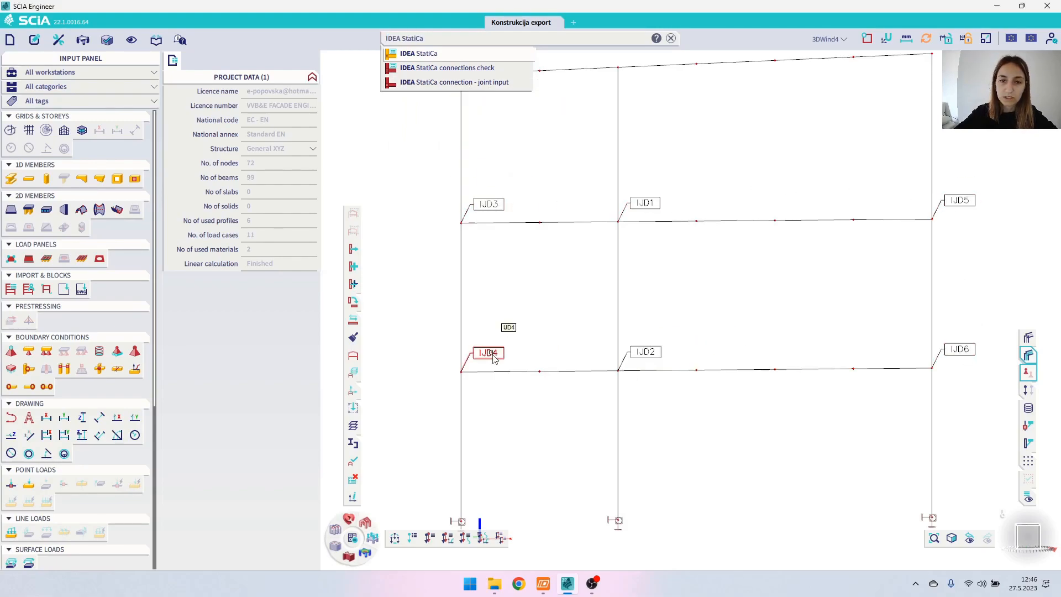
pyautogui.moveTo(478, 73)
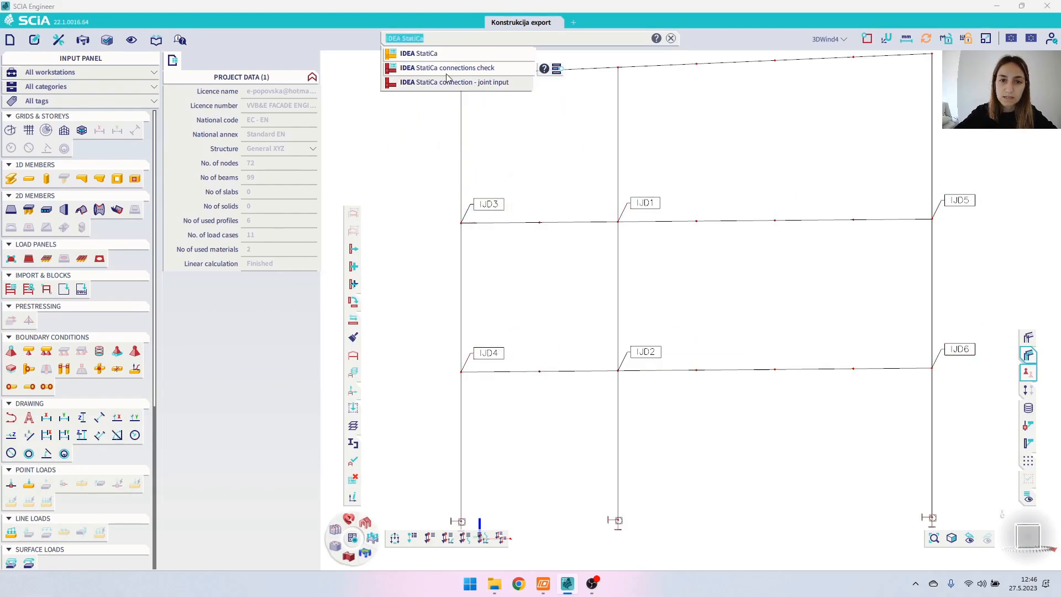
pyautogui.click(480, 70)
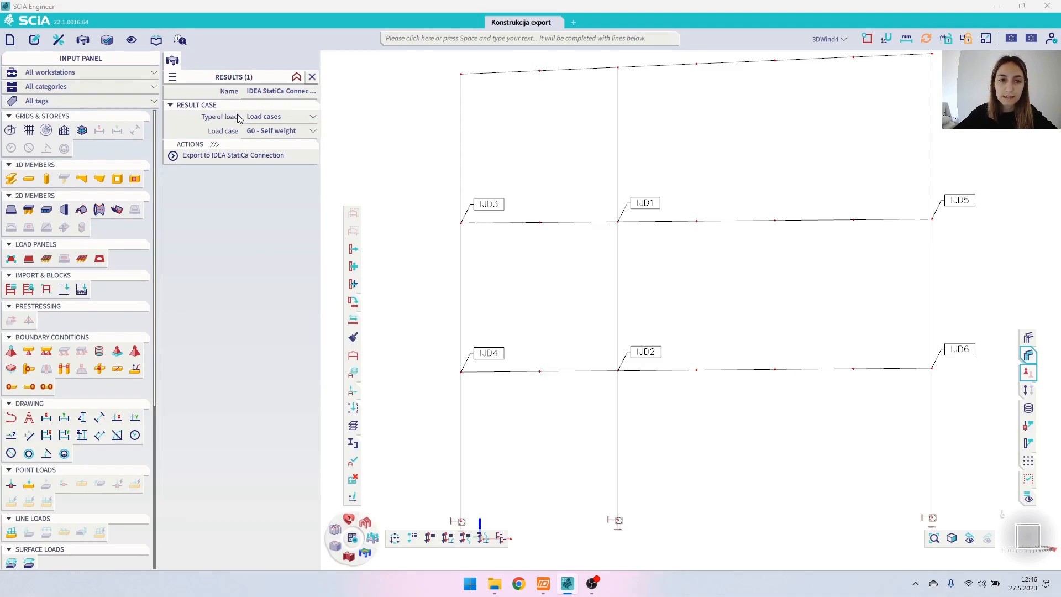
pyautogui.click(257, 119)
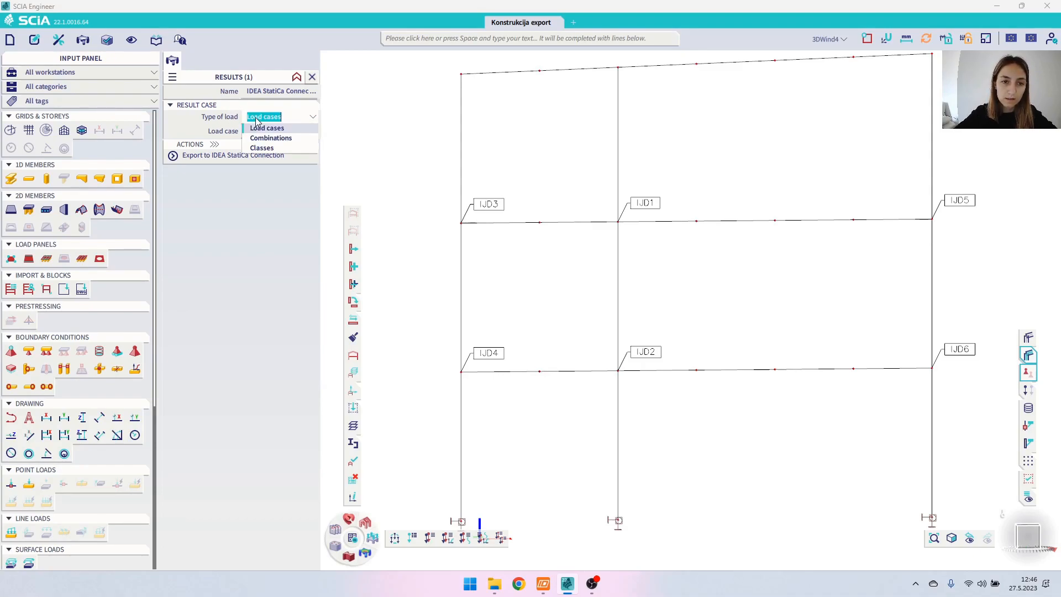
pyautogui.click(274, 149)
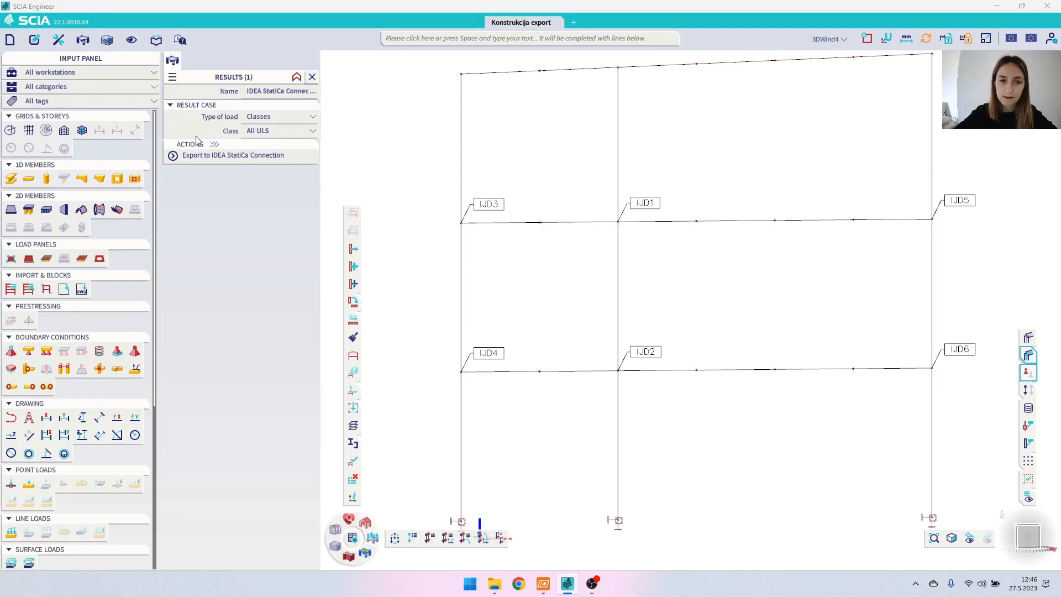
pyautogui.click(255, 131)
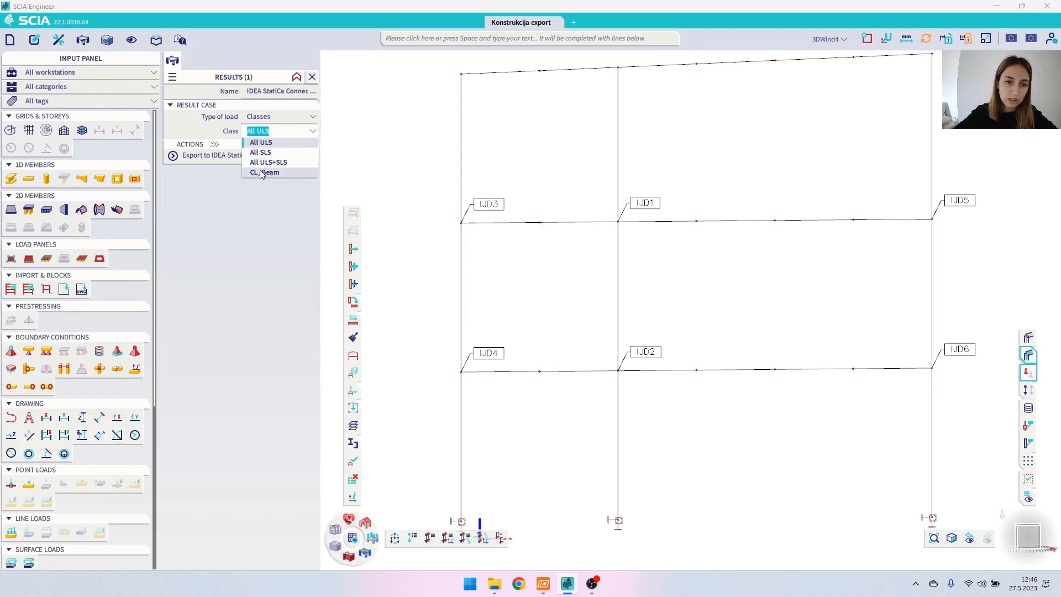
pyautogui.click(280, 174)
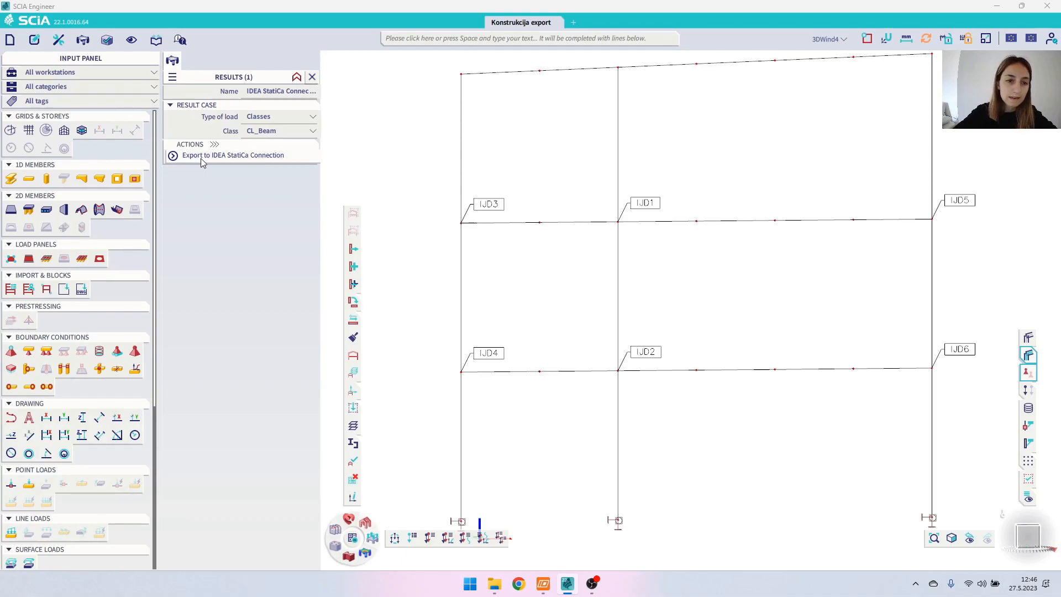
# Step: Export the connection IJD2, at the middle column on the lower floor beam, to IDEA StatiCa Connection
pyautogui.click(219, 157)
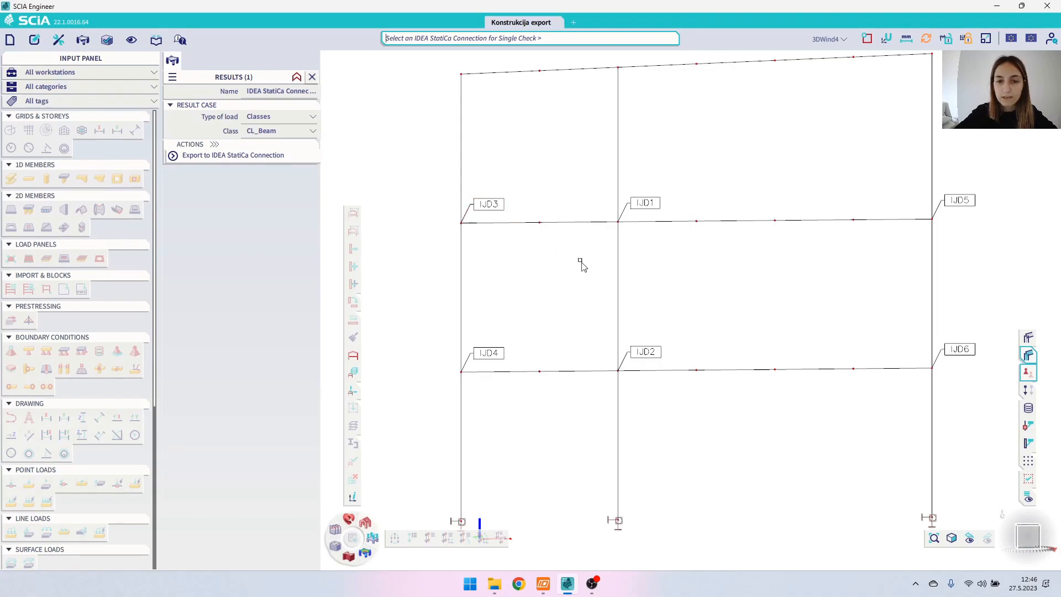
pyautogui.click(650, 355)
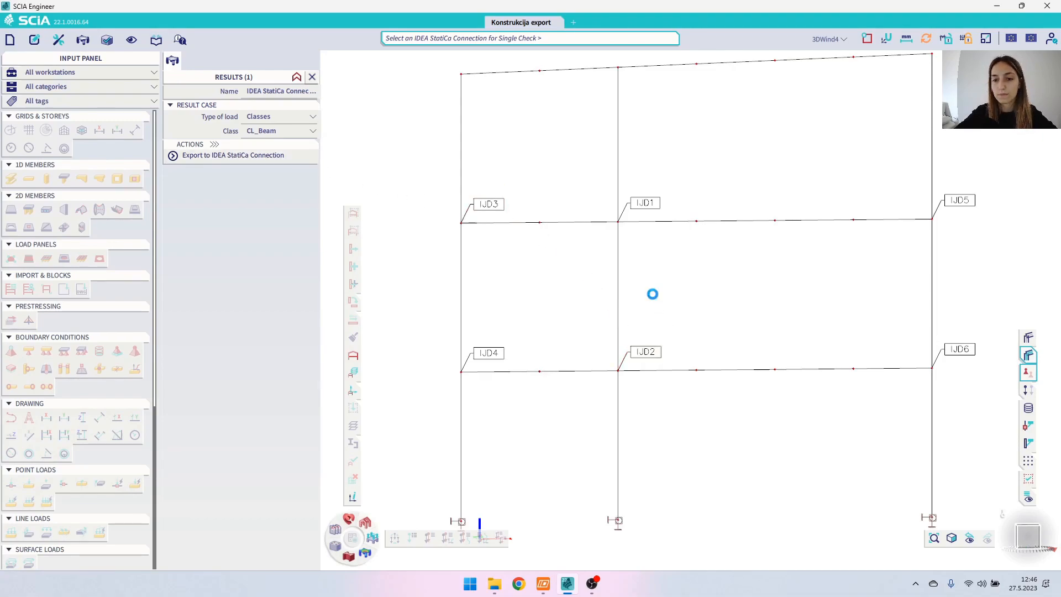